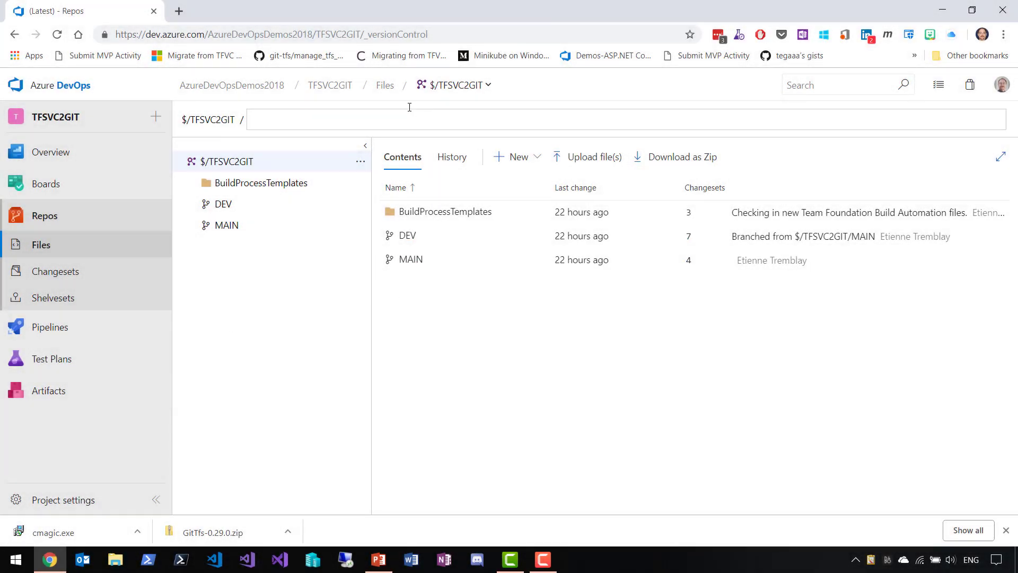
- Expand MAIN and DEV, review the TFVC changeset history, and list the project's repositories
{"action": "left_click", "coordinate": [195, 226]}
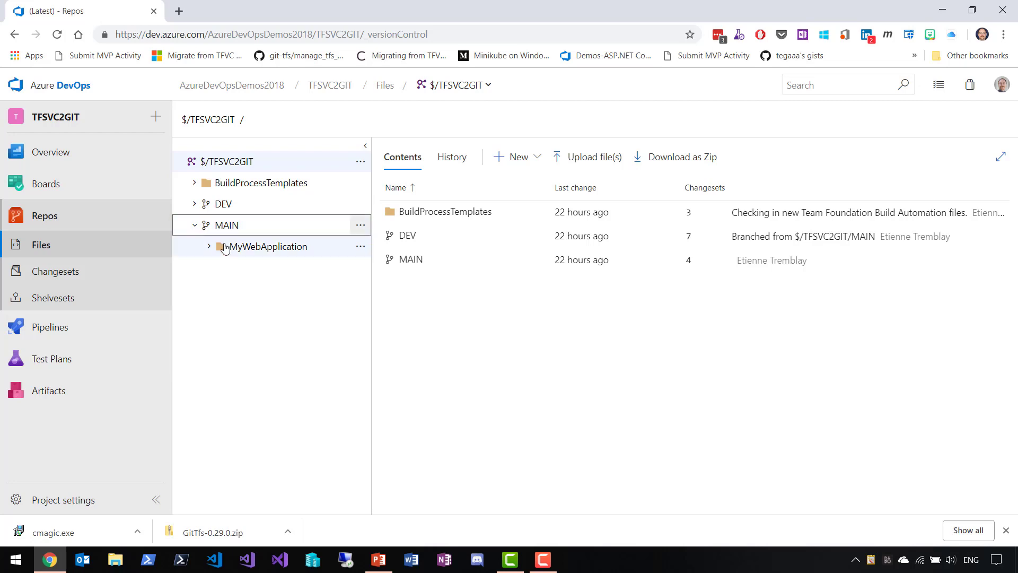
{"action": "left_click", "coordinate": [194, 204]}
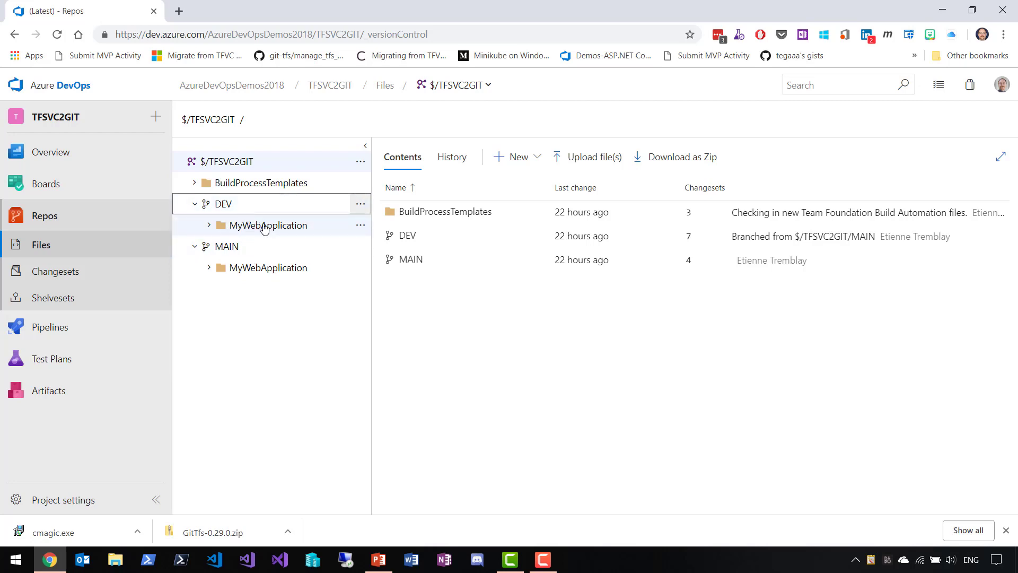
{"action": "left_click", "coordinate": [450, 157]}
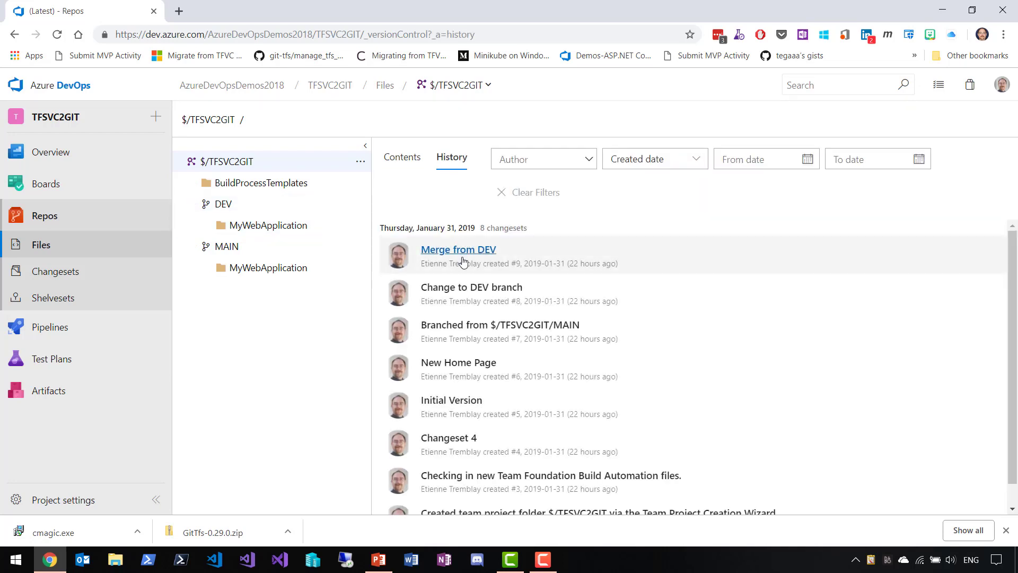
{"action": "scroll", "coordinate": [478, 358], "scroll_direction": "down", "scroll_amount": 1}
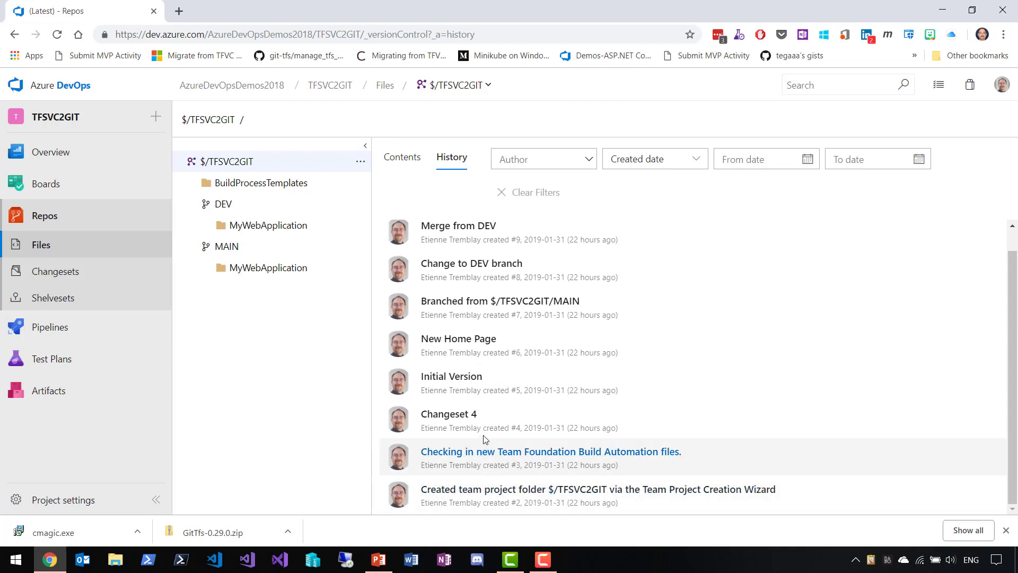
{"action": "scroll", "coordinate": [491, 446], "scroll_direction": "up", "scroll_amount": 1}
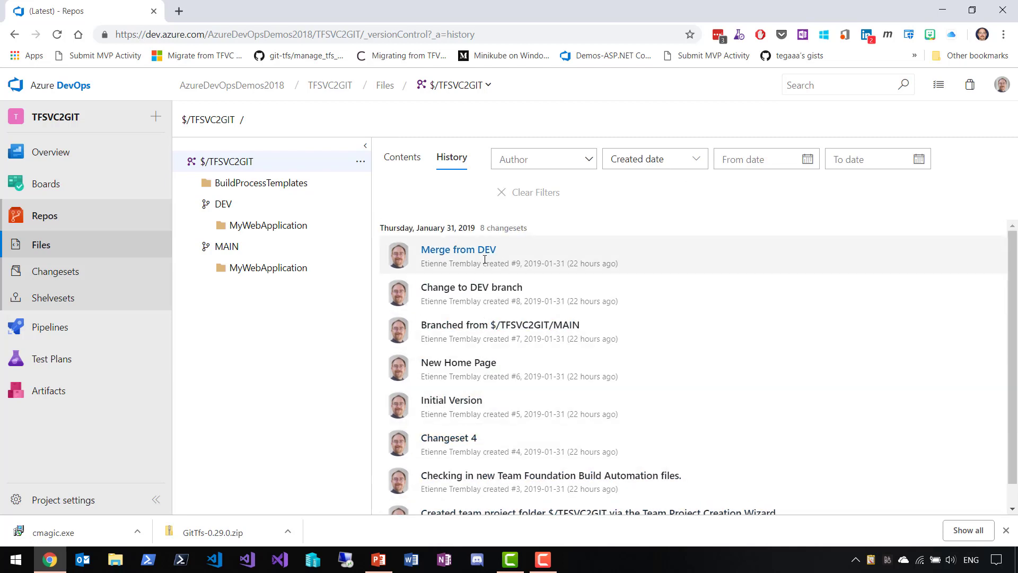
{"action": "scroll", "coordinate": [481, 268], "scroll_direction": "down", "scroll_amount": 1}
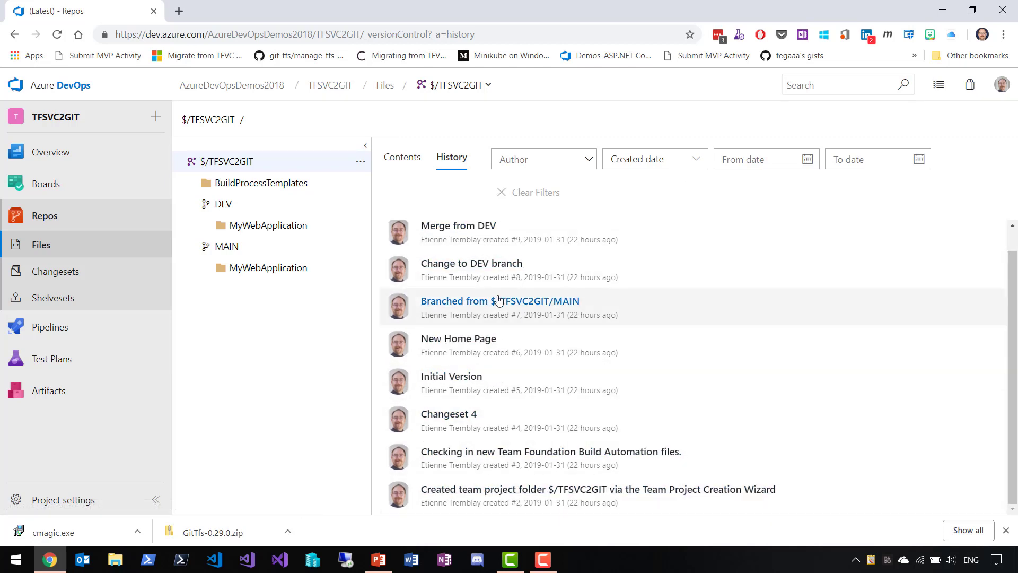
{"action": "scroll", "coordinate": [480, 267], "scroll_direction": "up", "scroll_amount": 1}
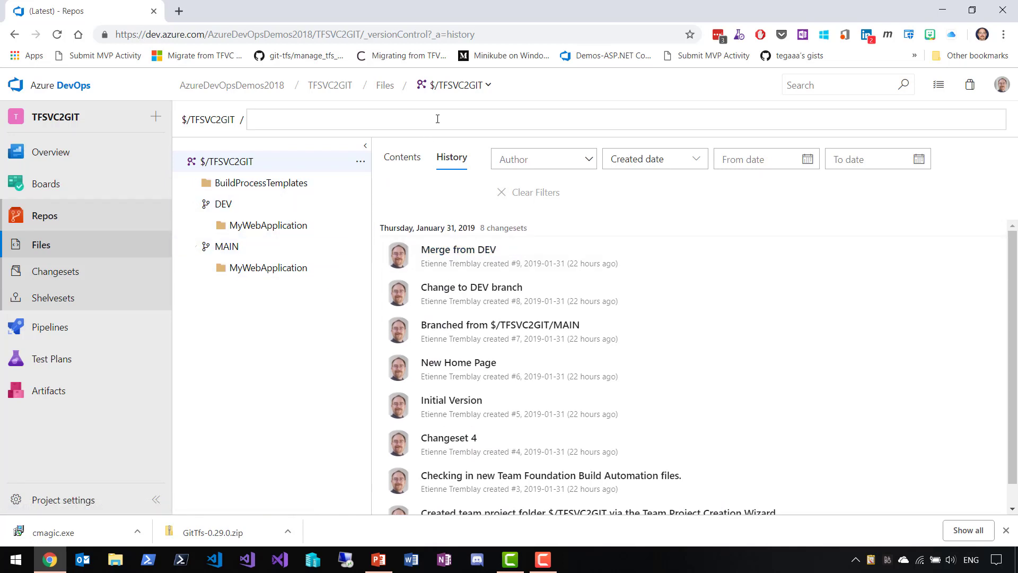
{"action": "mouse_move", "coordinate": [267, 225]}
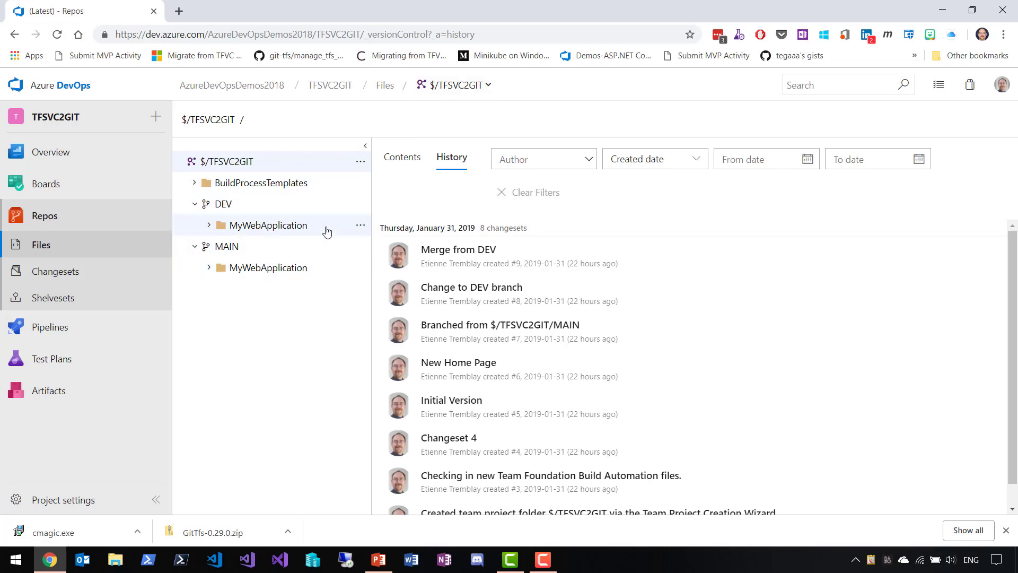
{"action": "left_click", "coordinate": [457, 85]}
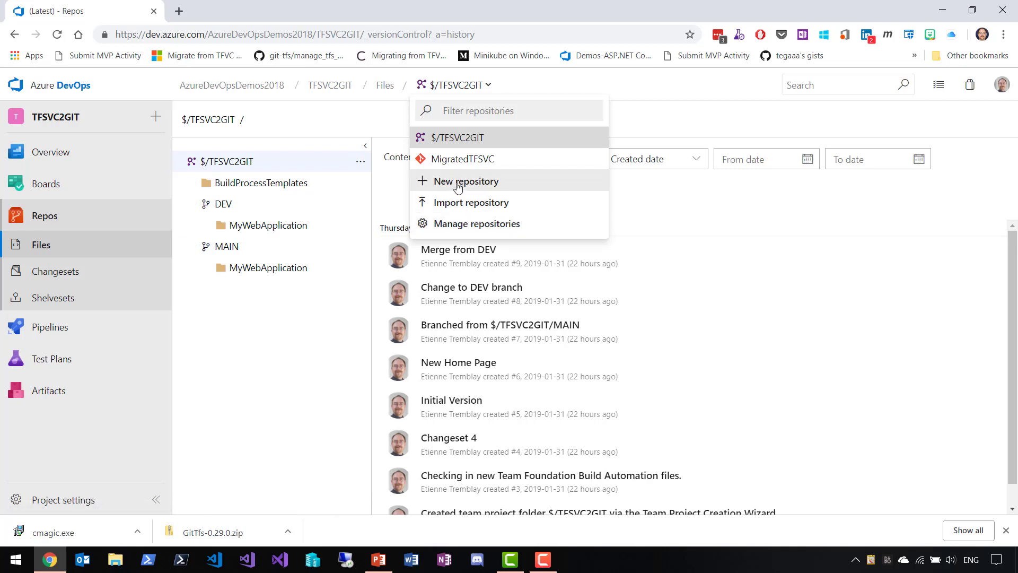
- Create a new Git repository named MigratedTFVCRepo
{"action": "left_click", "coordinate": [517, 185]}
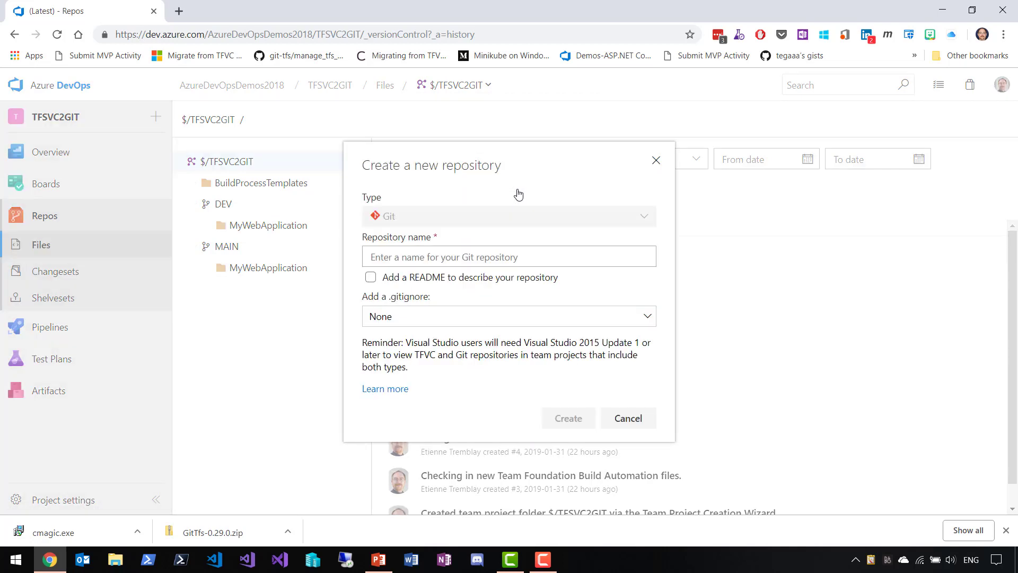
{"action": "left_click", "coordinate": [405, 257]}
{"action": "type", "text": "M"}
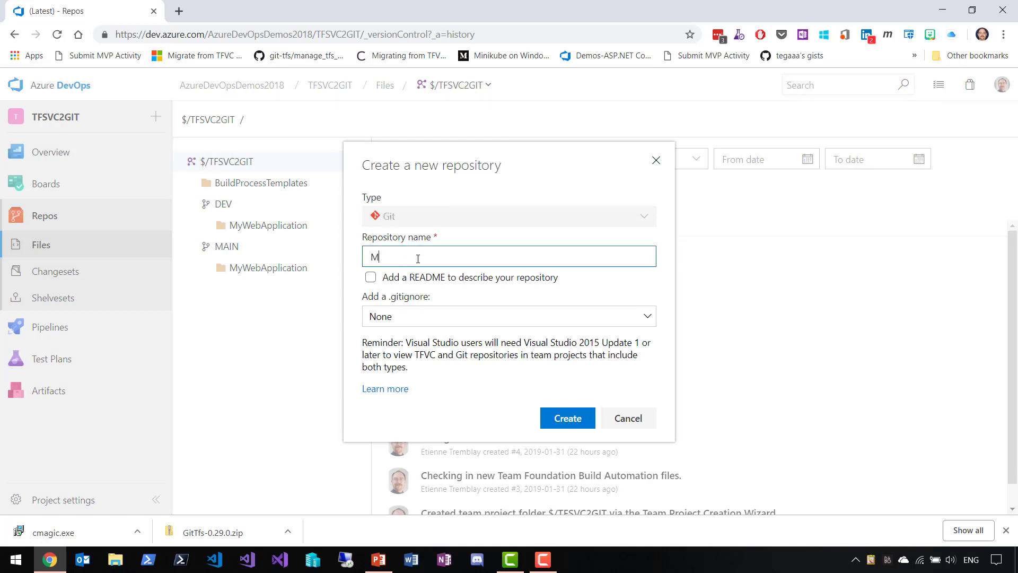
{"action": "type", "text": "igratedTF"}
{"action": "type", "text": "VCRepo"}
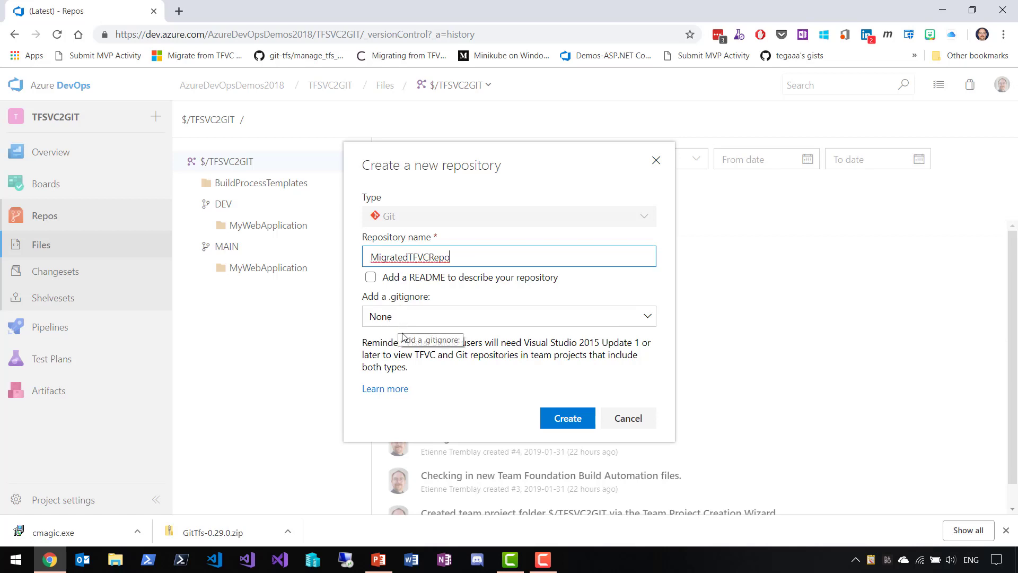
{"action": "left_click", "coordinate": [551, 426]}
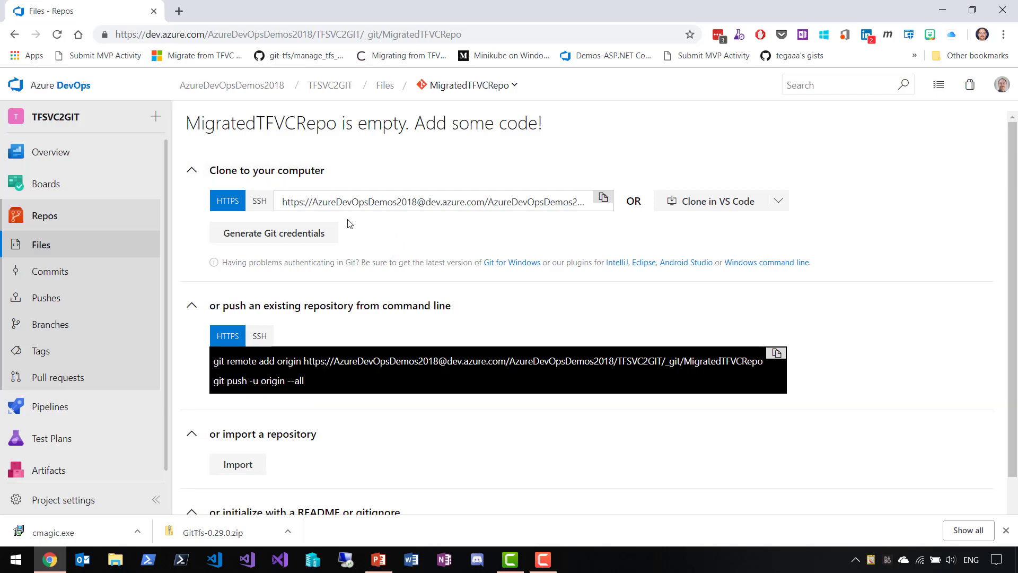
{"action": "scroll", "coordinate": [309, 323], "scroll_direction": "down", "scroll_amount": 1}
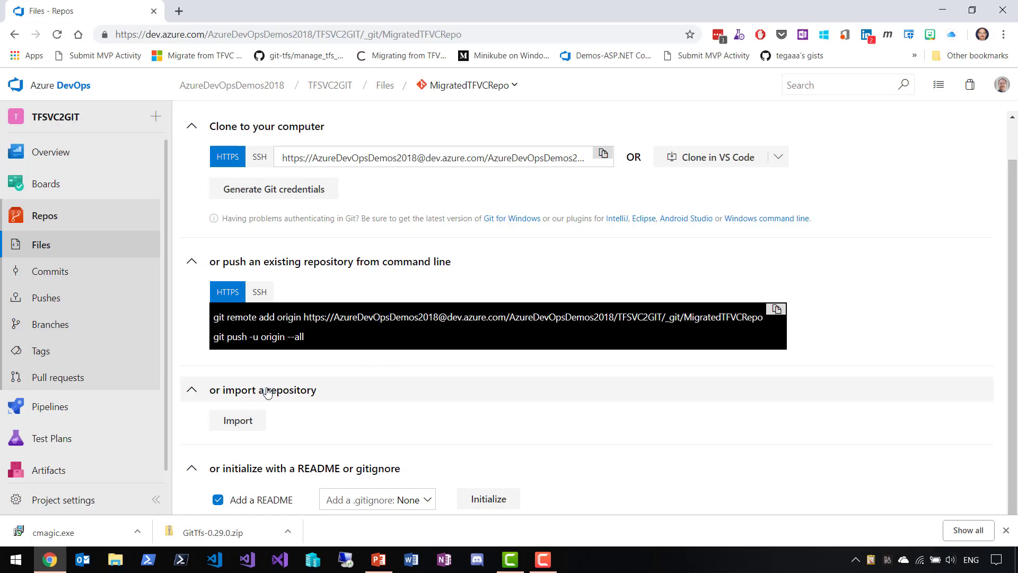
- Import TFVC path $/TFSVC2GIT/MAIN with history into MigratedTFVCRepo
{"action": "left_click", "coordinate": [247, 422]}
{"action": "left_click", "coordinate": [396, 309]}
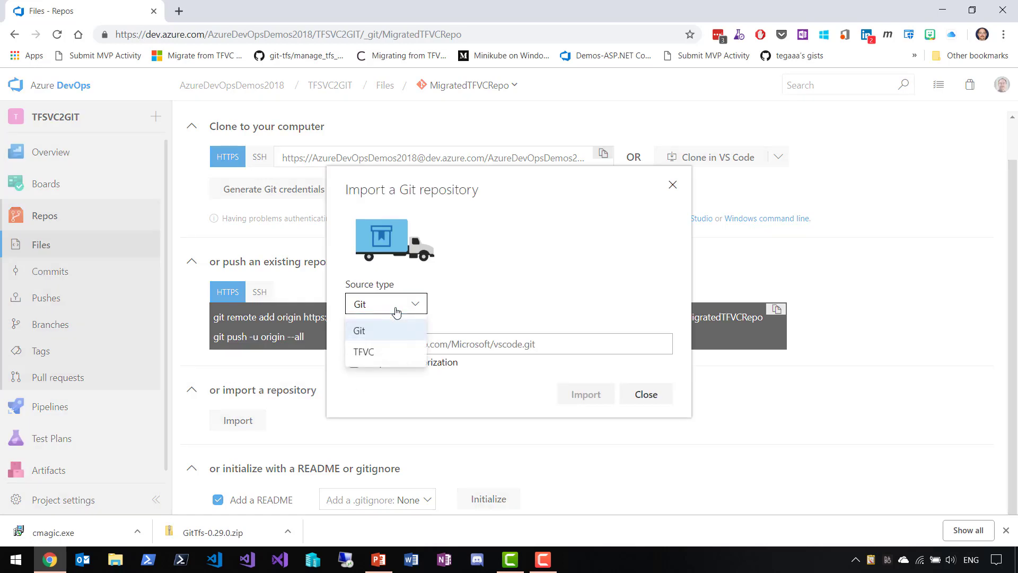
{"action": "left_click", "coordinate": [379, 350]}
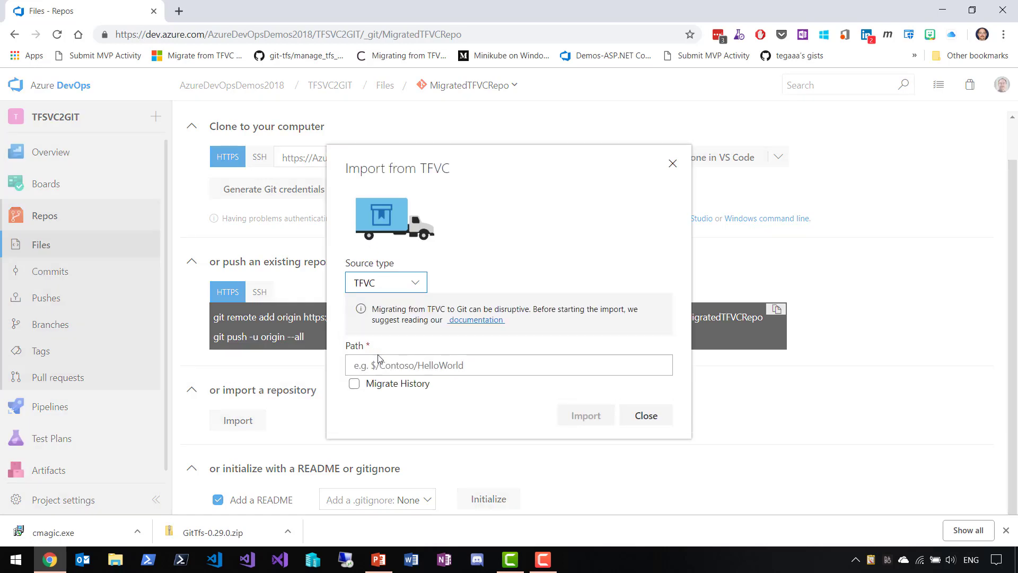
{"action": "left_click", "coordinate": [382, 365]}
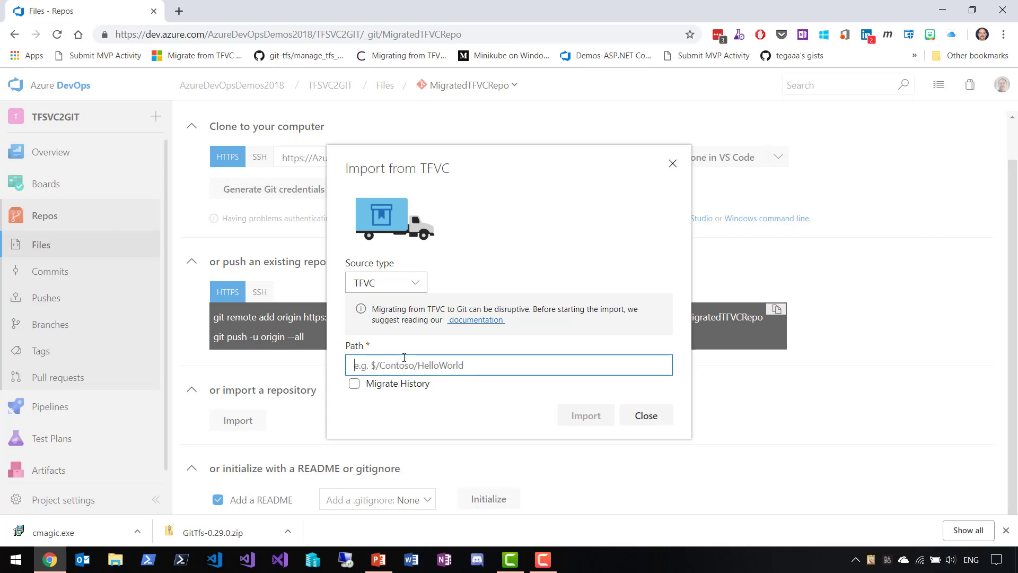
{"action": "type", "text": "$"}
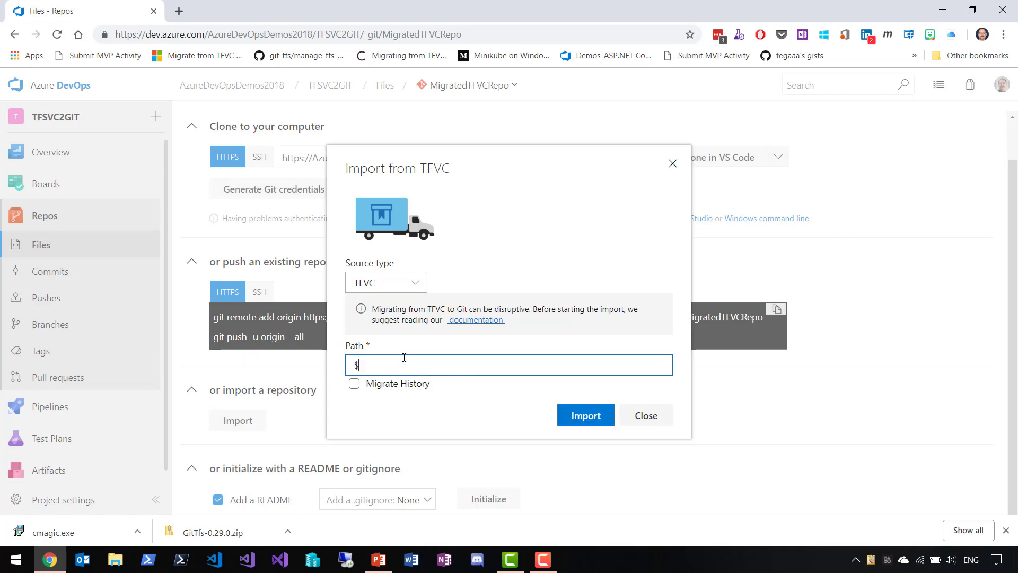
{"action": "type", "text": "/TFSVC"}
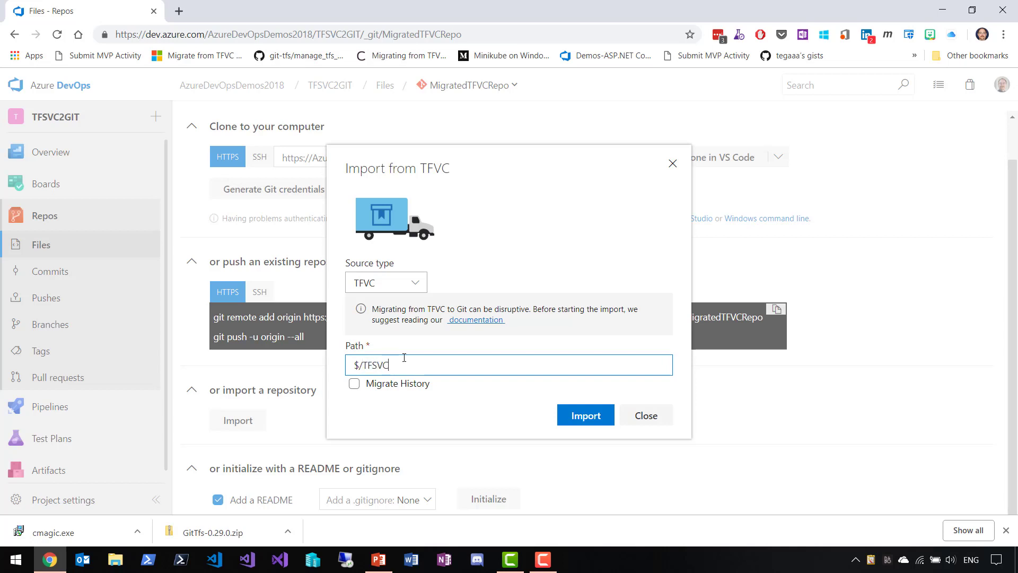
{"action": "type", "text": "2GIT/MAIN"}
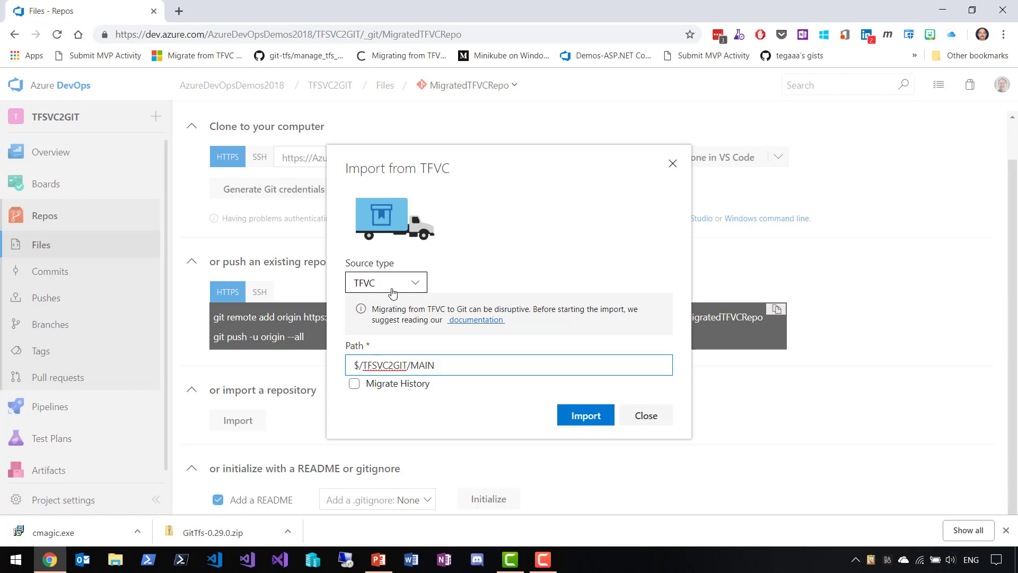
{"action": "left_click", "coordinate": [355, 383]}
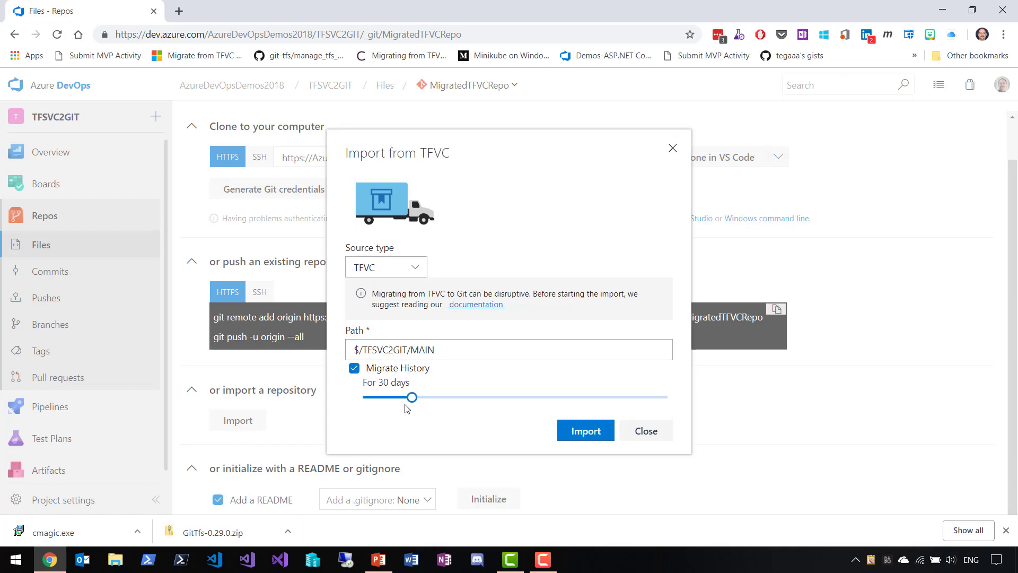
{"action": "left_click", "coordinate": [587, 432]}
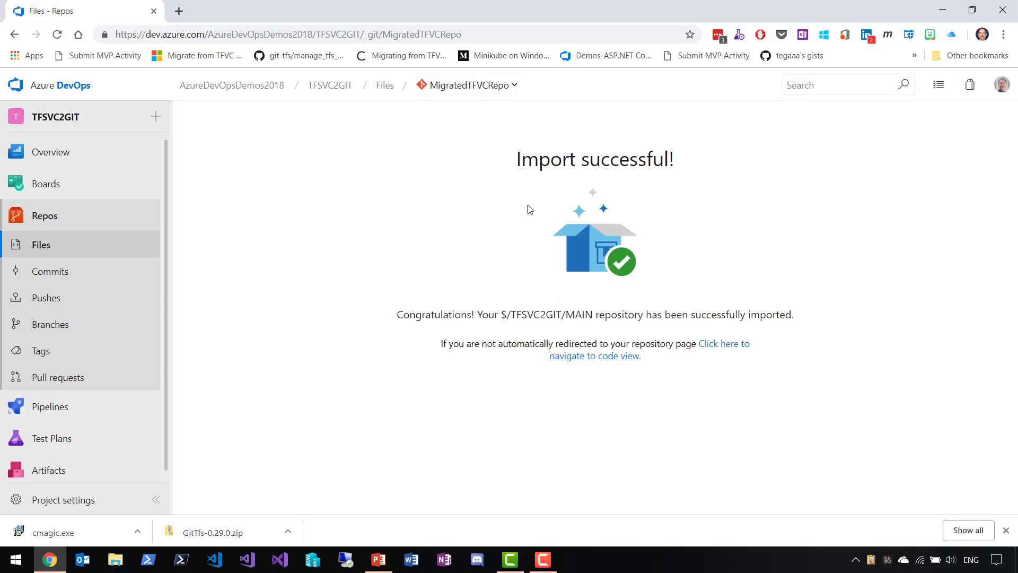
- Browse the imported code, view its commit history, and open commit 1dbb99b2 'Merge from DEV'
{"action": "left_click", "coordinate": [723, 343]}
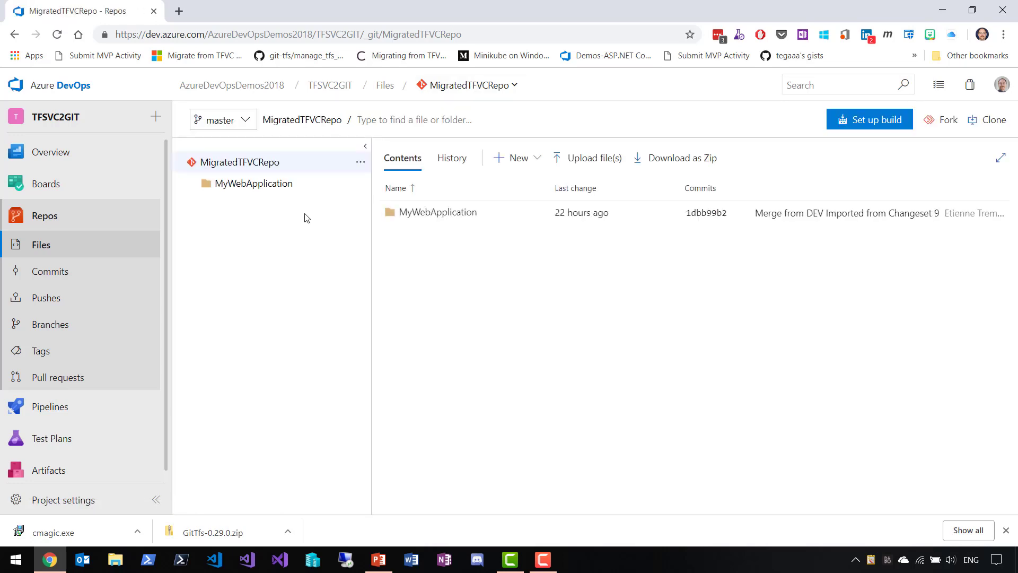
{"action": "left_click", "coordinate": [192, 183]}
{"action": "left_click", "coordinate": [194, 184]}
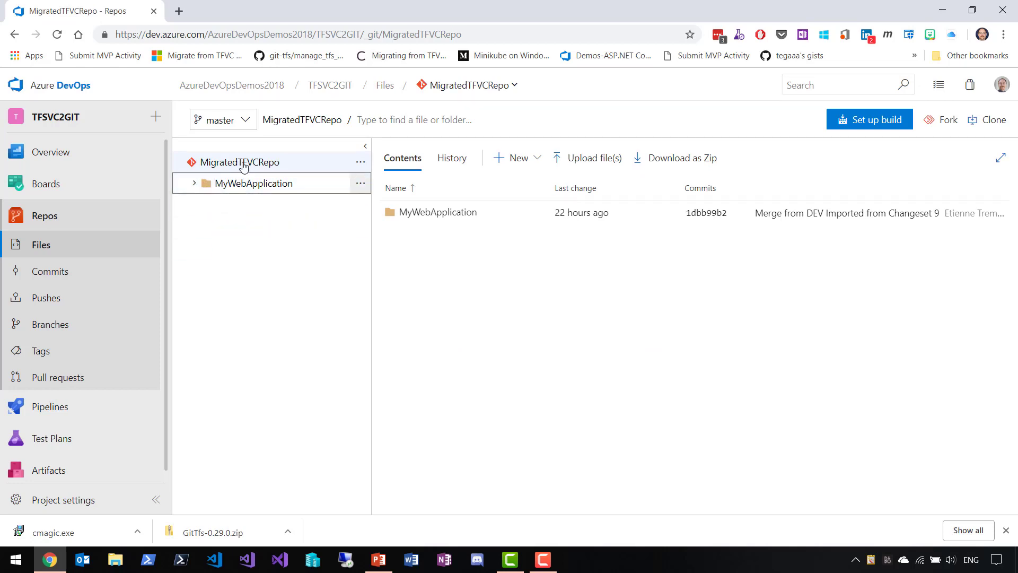
{"action": "left_click", "coordinate": [452, 158]}
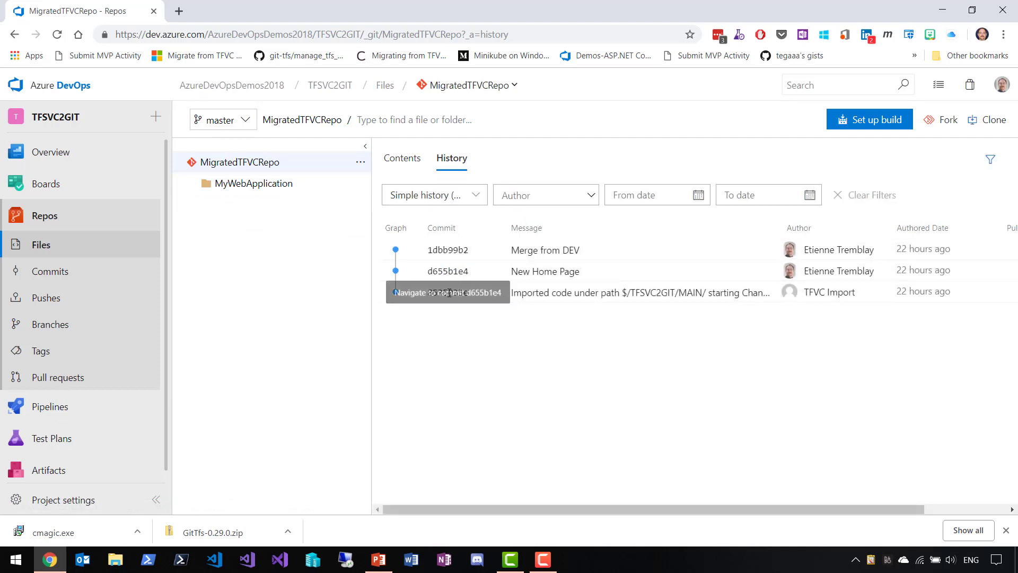
{"action": "left_click", "coordinate": [403, 158]}
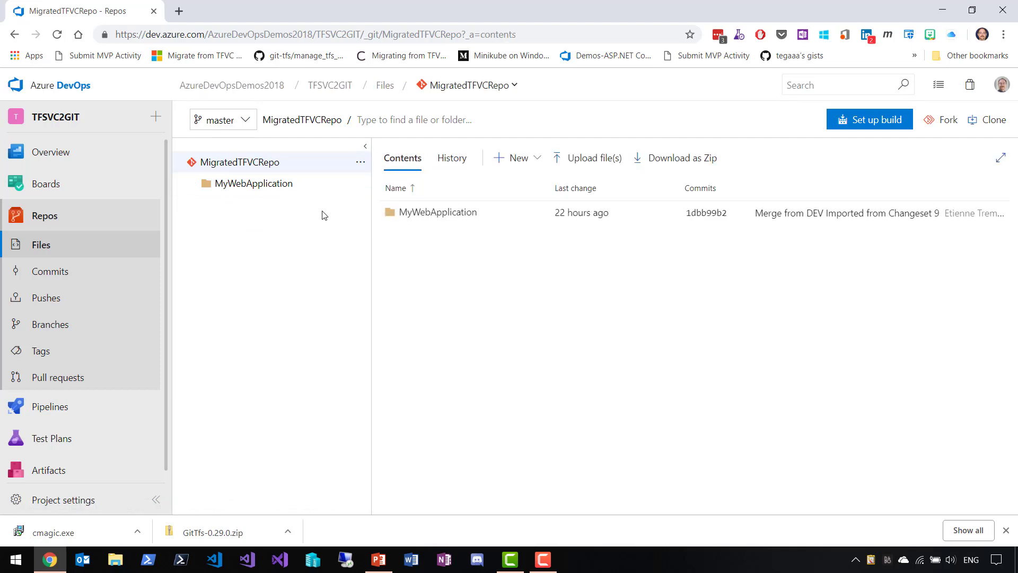
{"action": "left_click", "coordinate": [452, 157]}
{"action": "left_click", "coordinate": [448, 249]}
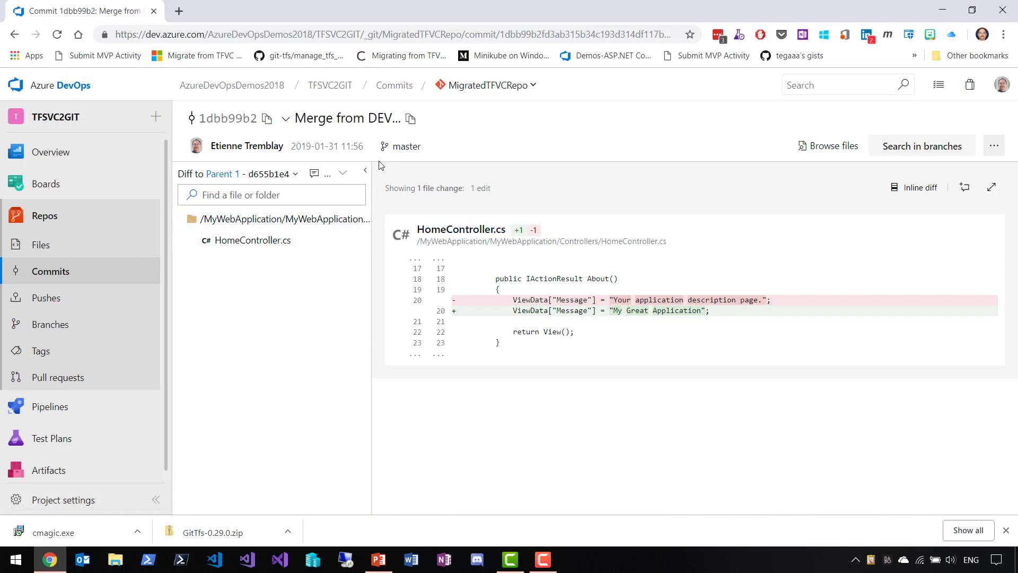
- Return to MigratedTFVCRepo's files and show its clone URLs
{"action": "left_click", "coordinate": [833, 145]}
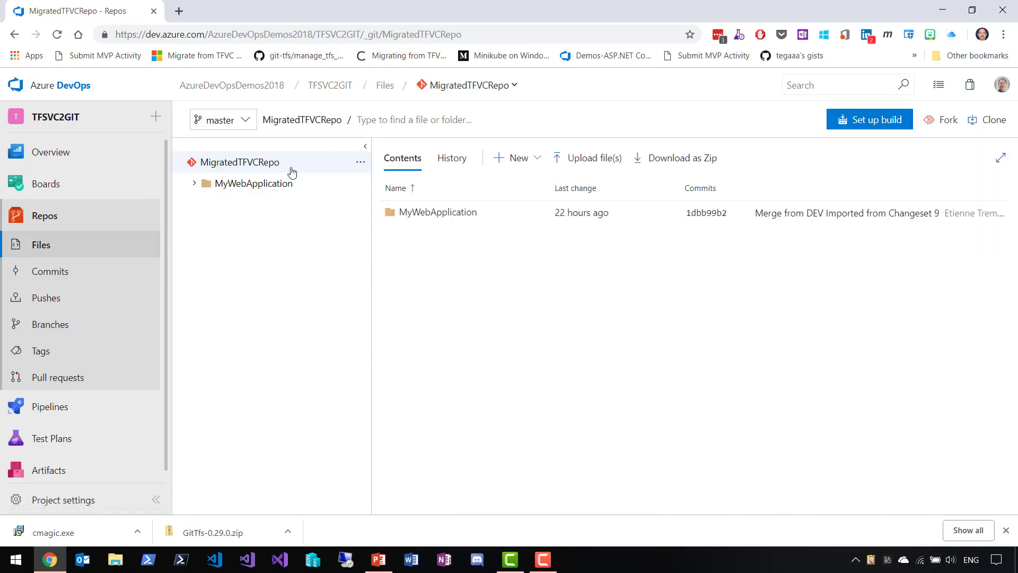
{"action": "left_click", "coordinate": [994, 122]}
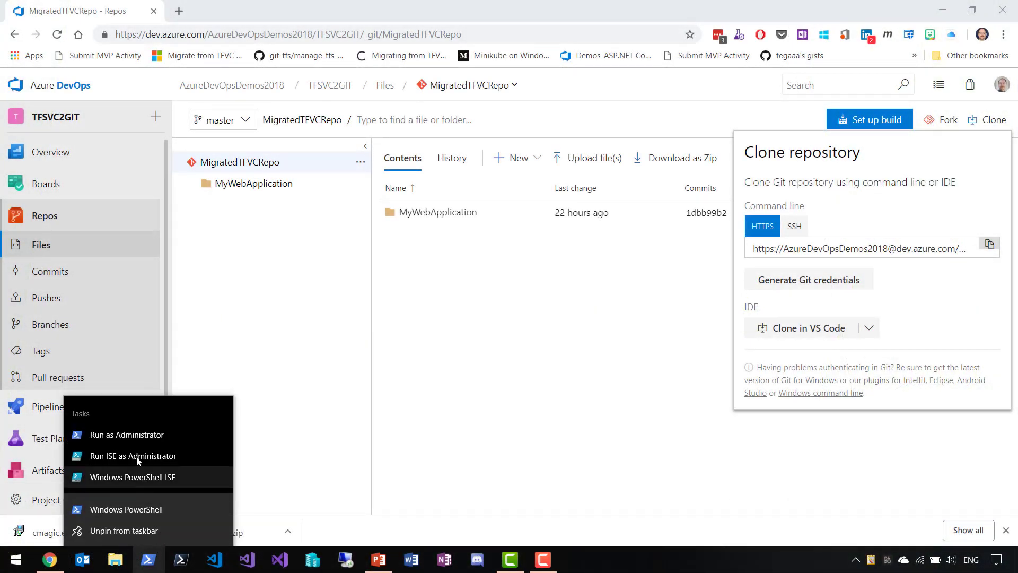
- Launch an administrator PowerShell session and move its window to the right
{"action": "left_click", "coordinate": [137, 435]}
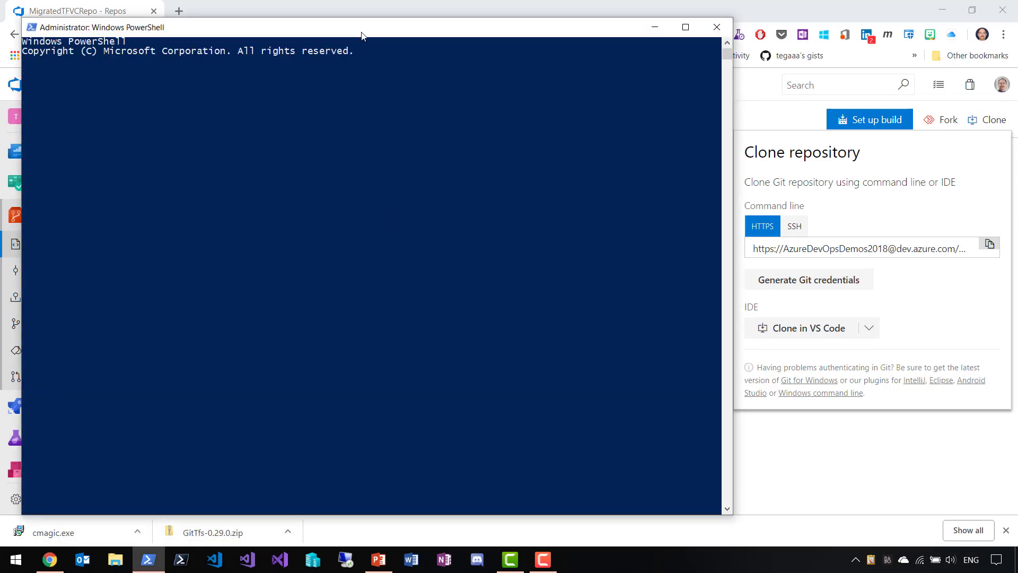
{"action": "left_click_drag", "start_coordinate": [362, 27], "coordinate": [472, 26]}
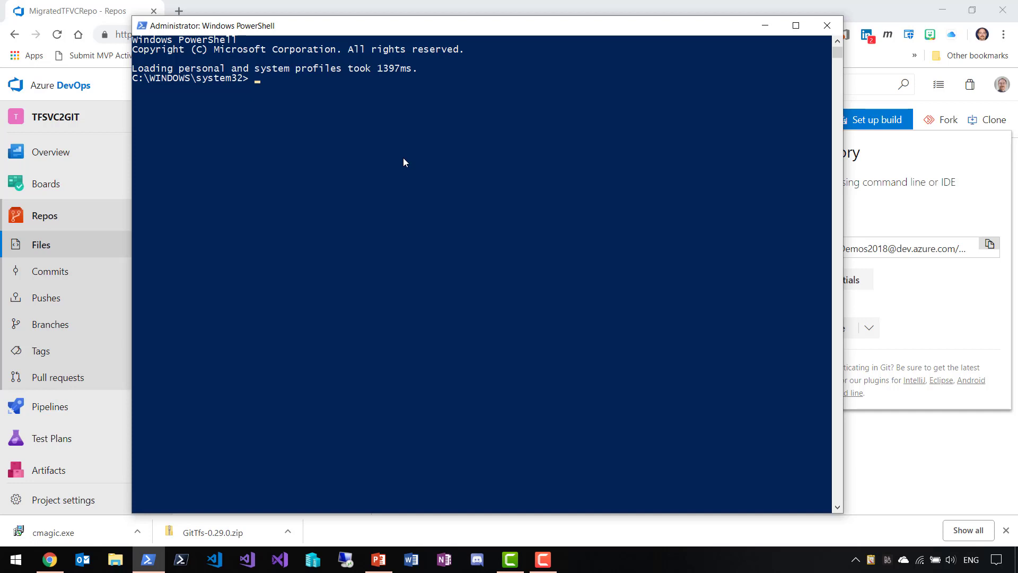
- Search Google for chocolatey and open Chocolatey's installation documentation
{"action": "left_click", "coordinate": [180, 11]}
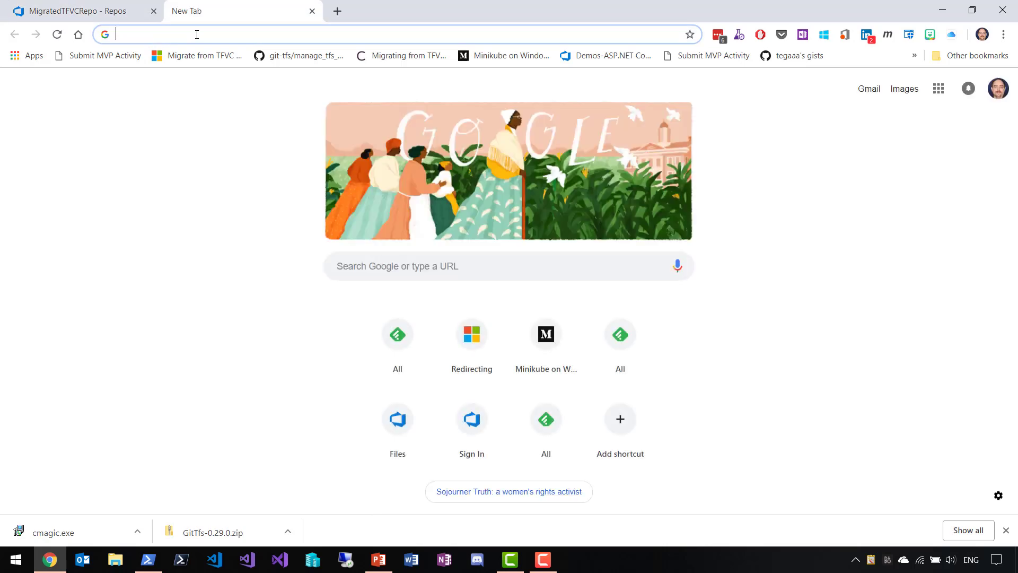
{"action": "type", "text": "cho"}
{"action": "key", "text": "Return"}
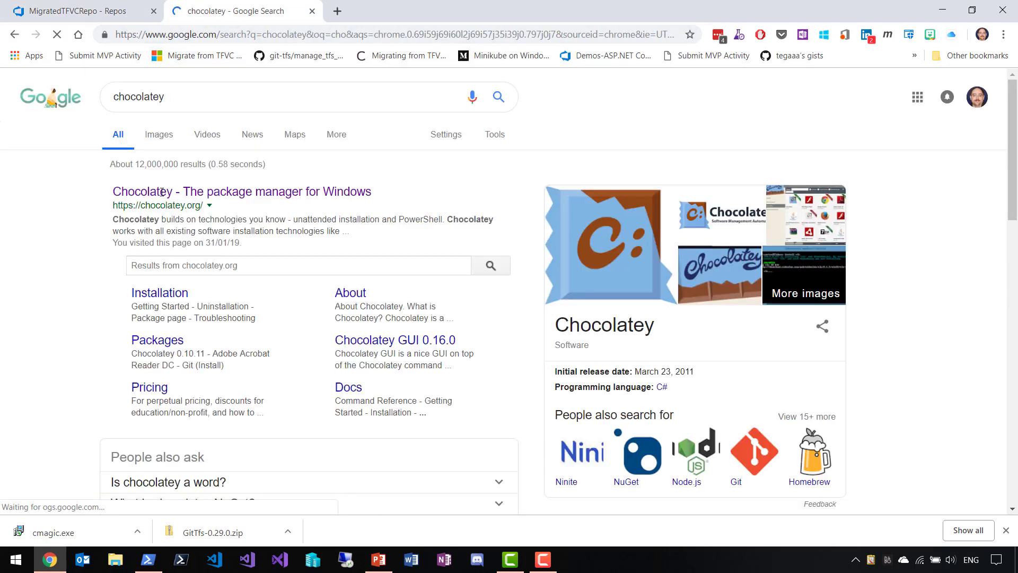
{"action": "left_click", "coordinate": [160, 292]}
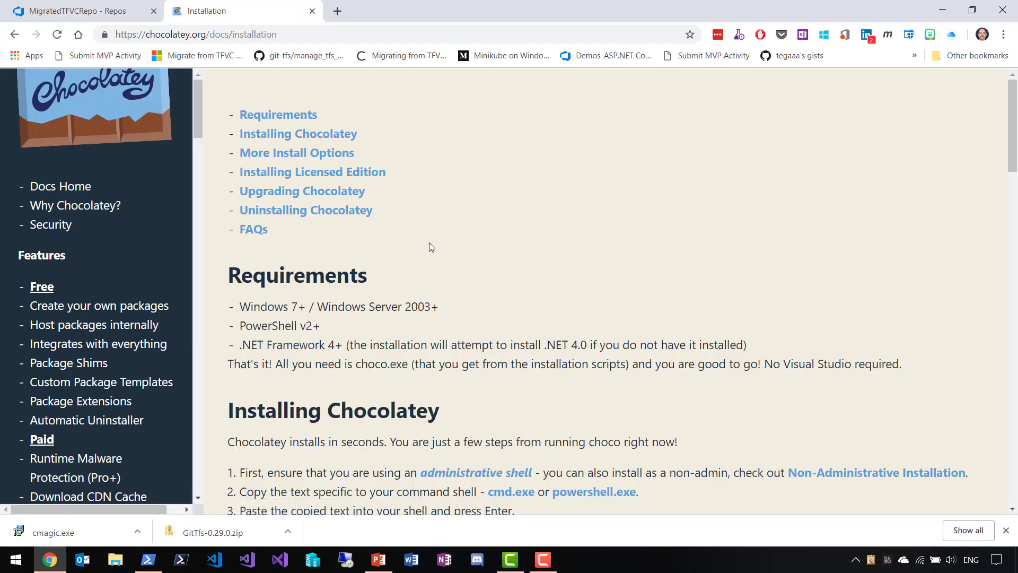
{"action": "scroll", "coordinate": [429, 243], "scroll_direction": "down", "scroll_amount": 3}
{"action": "scroll", "coordinate": [430, 245], "scroll_direction": "down", "scroll_amount": 2}
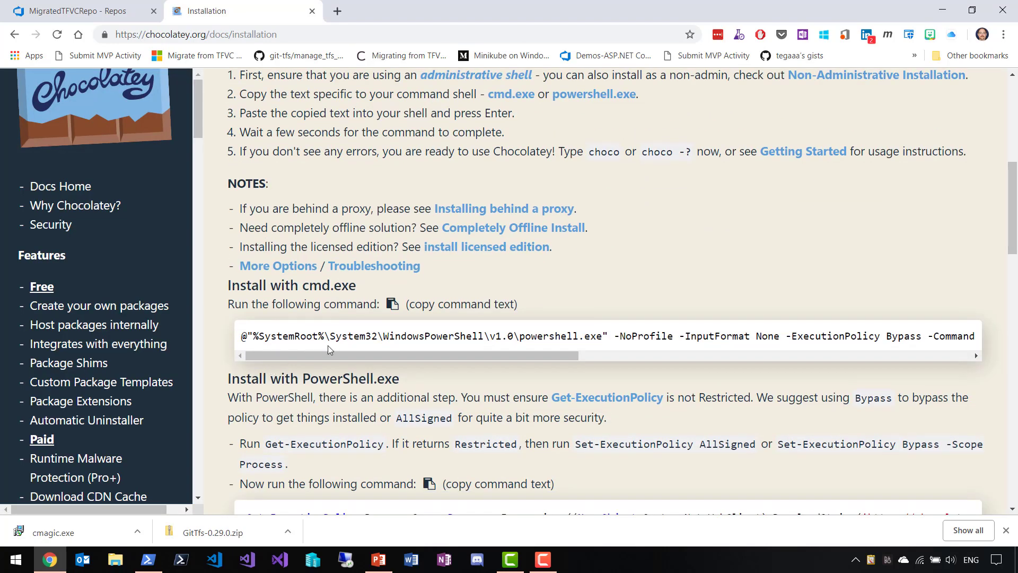
- Run choco to confirm Chocolatey works, then run 'choco install gittfs'
{"action": "key", "text": "alt+Tab"}
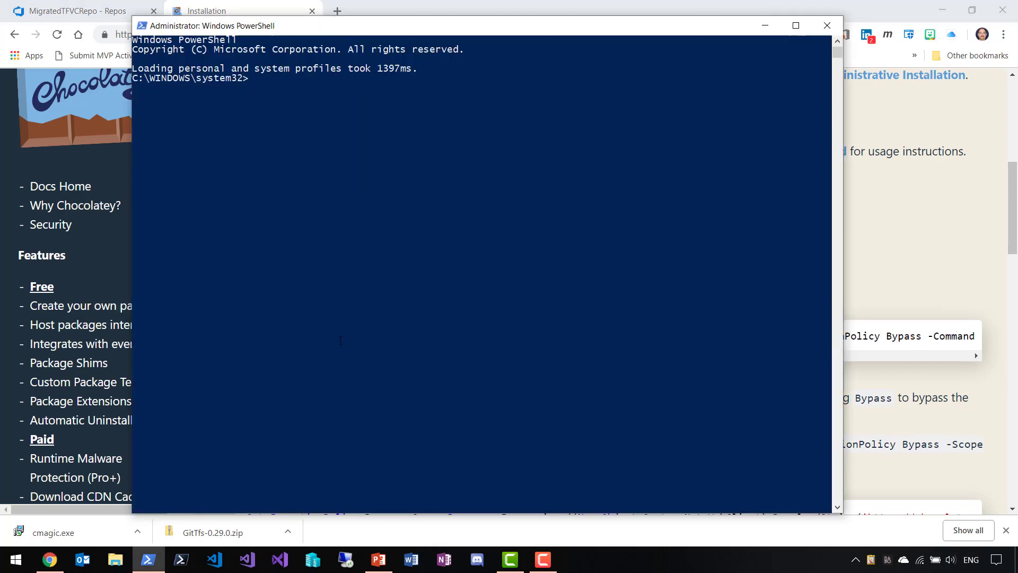
{"action": "type", "text": "choco"}
{"action": "key", "text": "Return"}
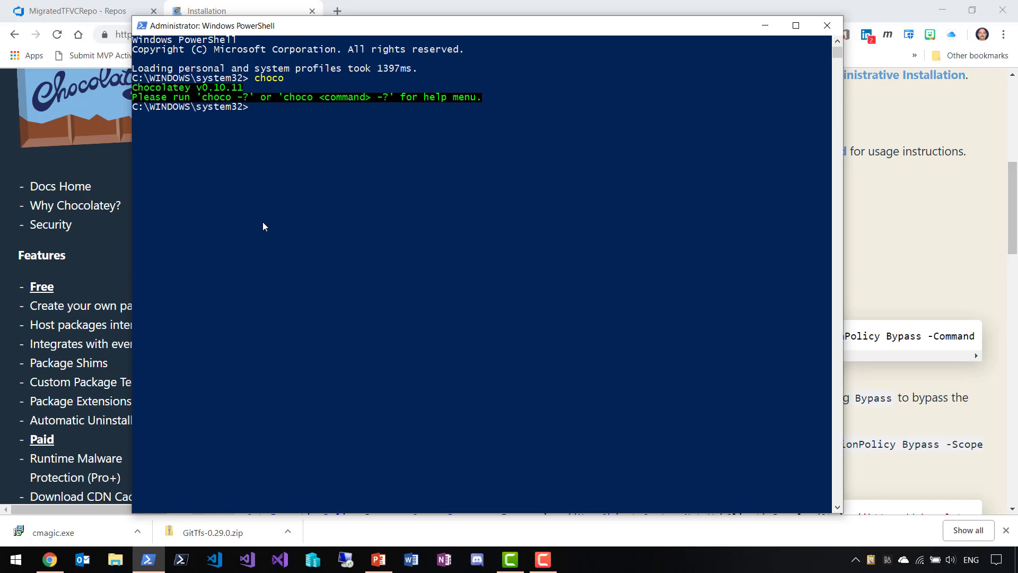
{"action": "type", "text": "choco"}
{"action": "type", "text": " install gittfs"}
{"action": "key", "text": "Return"}
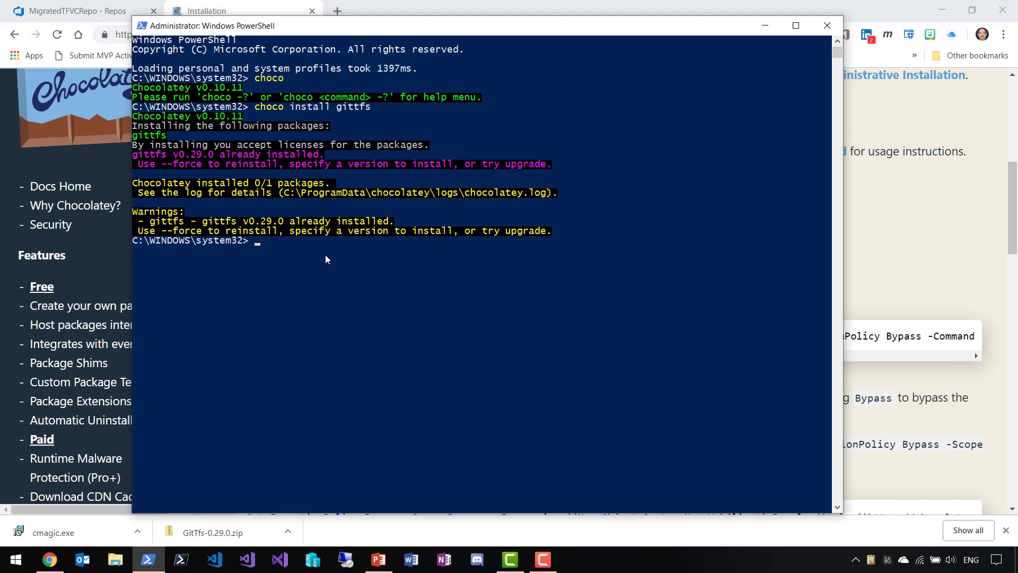
{"action": "type", "text": "cd"}
{"action": "key", "text": "BackSpace"}
{"action": "key", "text": "BackSpace"}
{"action": "key", "text": "BackSpace"}
- Start a regular non-administrator PowerShell session alongside the admin one
{"action": "left_click", "coordinate": [149, 559]}
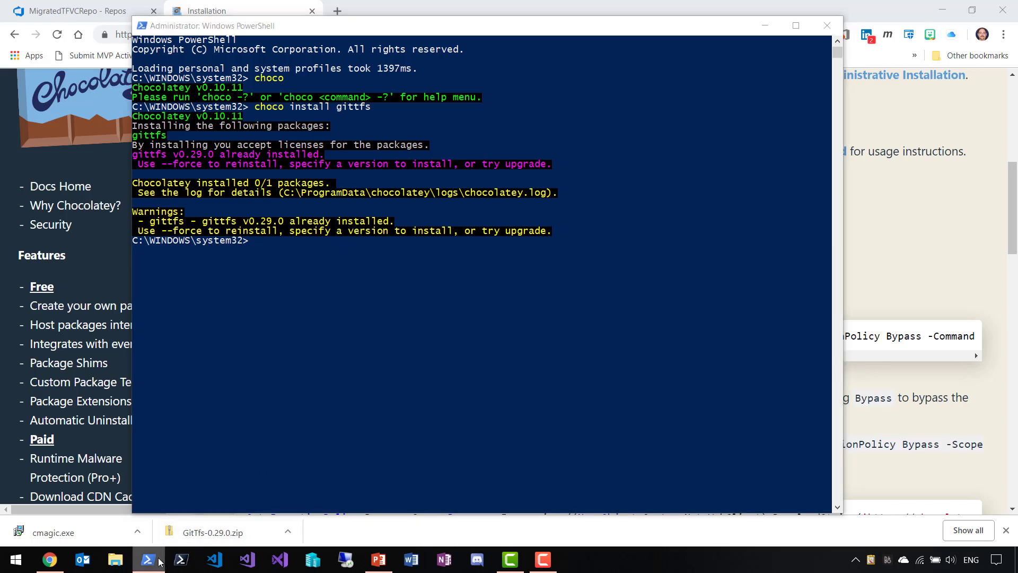
{"action": "right_click", "coordinate": [149, 559]}
{"action": "left_click", "coordinate": [150, 491]}
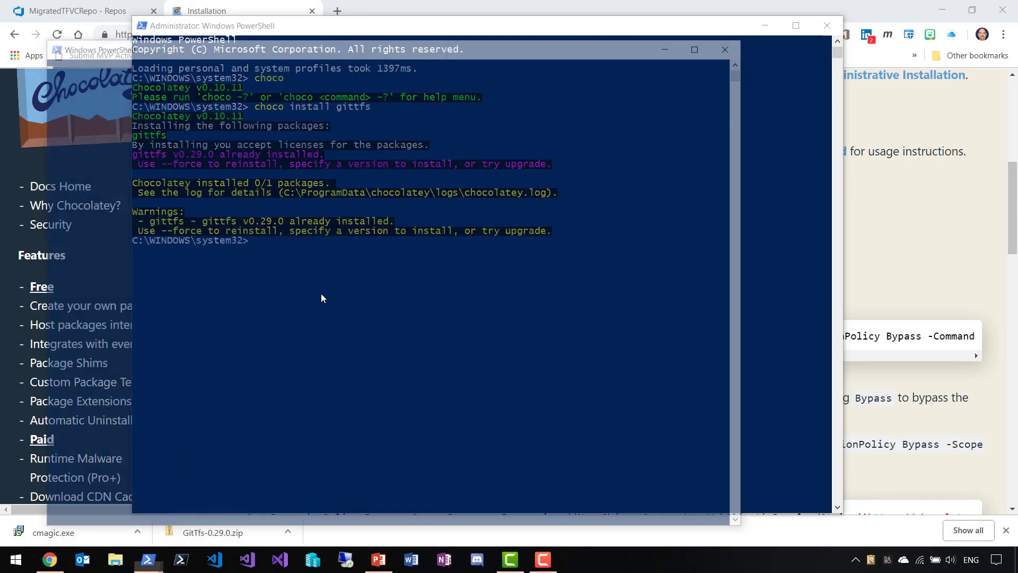
{"action": "left_click_drag", "start_coordinate": [379, 49], "coordinate": [477, 45]}
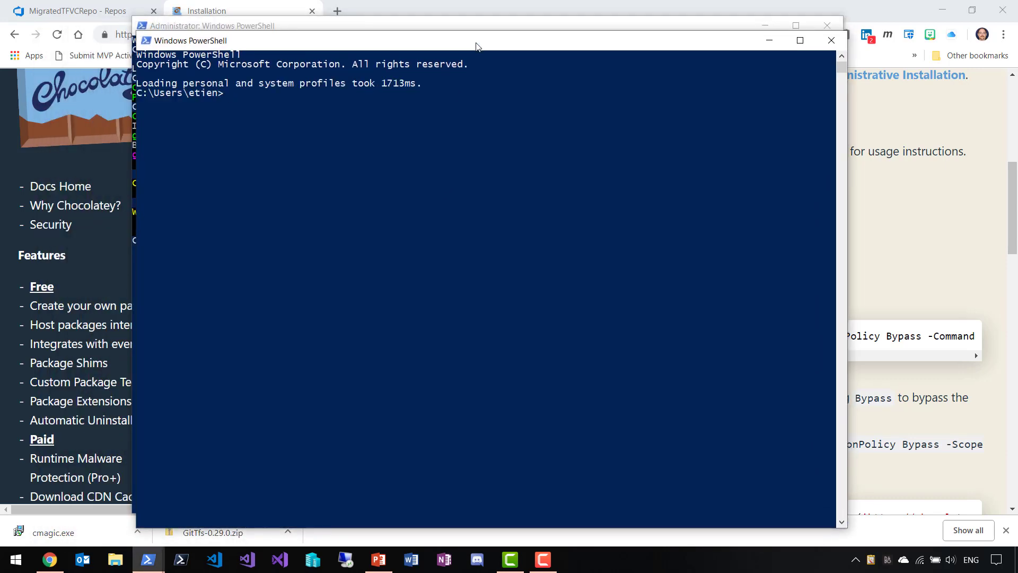
{"action": "type", "text": "cd "}
{"action": "type", "text": "sou"}
- Go to source\repos, create the MigrationTFVC2Git folder and move into it
{"action": "key", "text": "Tab"}
{"action": "key", "text": "Return"}
{"action": "type", "text": "cd re"}
{"action": "key", "text": "Tab"}
{"action": "key", "text": "Return"}
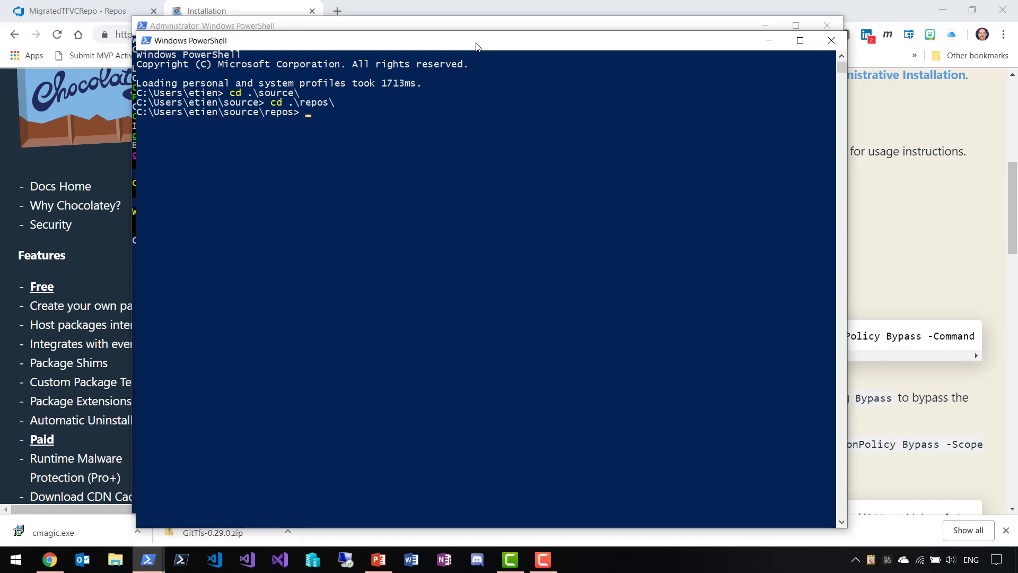
{"action": "type", "text": "mkdir MigrationTFVC2Git"}
{"action": "key", "text": "Return"}
{"action": "type", "text": "cd Mi"}
{"action": "key", "text": "Tab"}
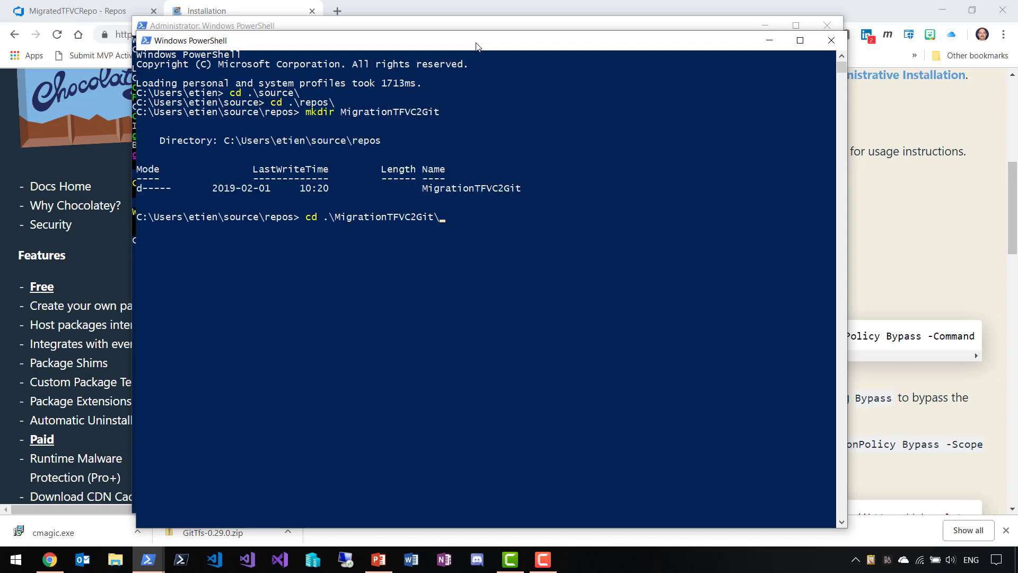
{"action": "key", "text": "Return"}
{"action": "key", "text": "Return"}
{"action": "key", "text": "Return"}
{"action": "type", "text": "dir"}
{"action": "key", "text": "Return"}
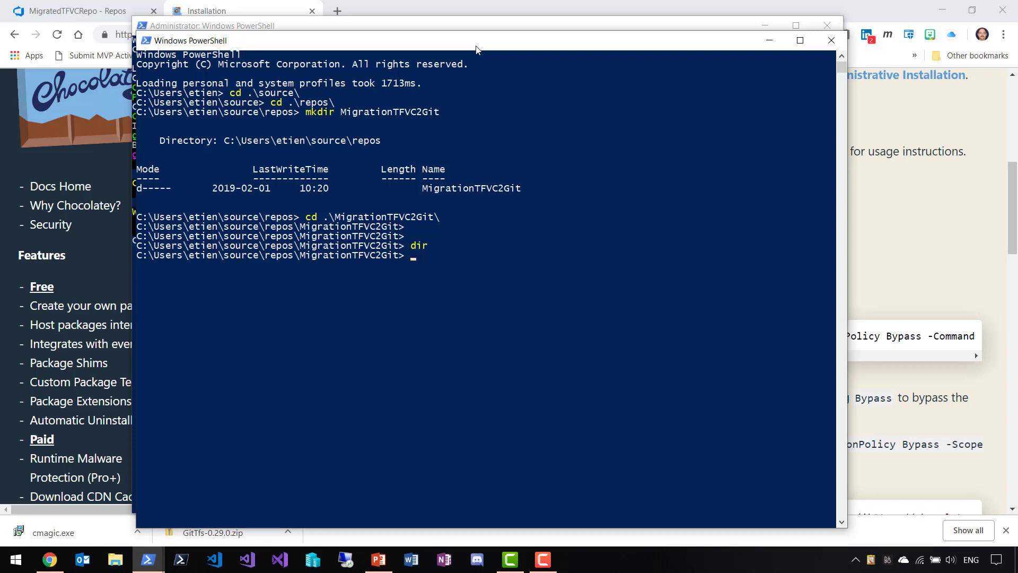
{"action": "left_click", "coordinate": [871, 559]}
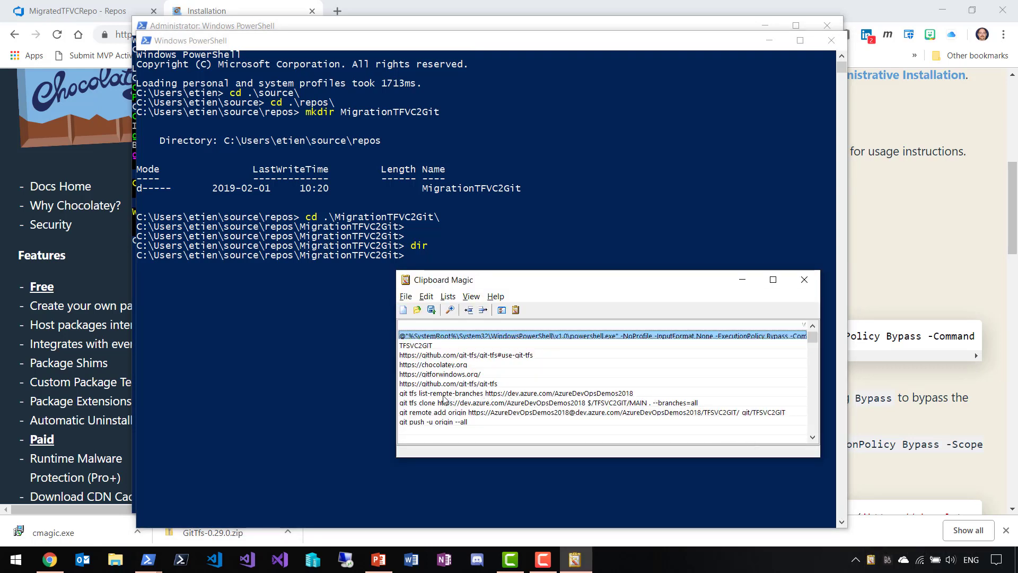
{"action": "left_click", "coordinate": [447, 393]}
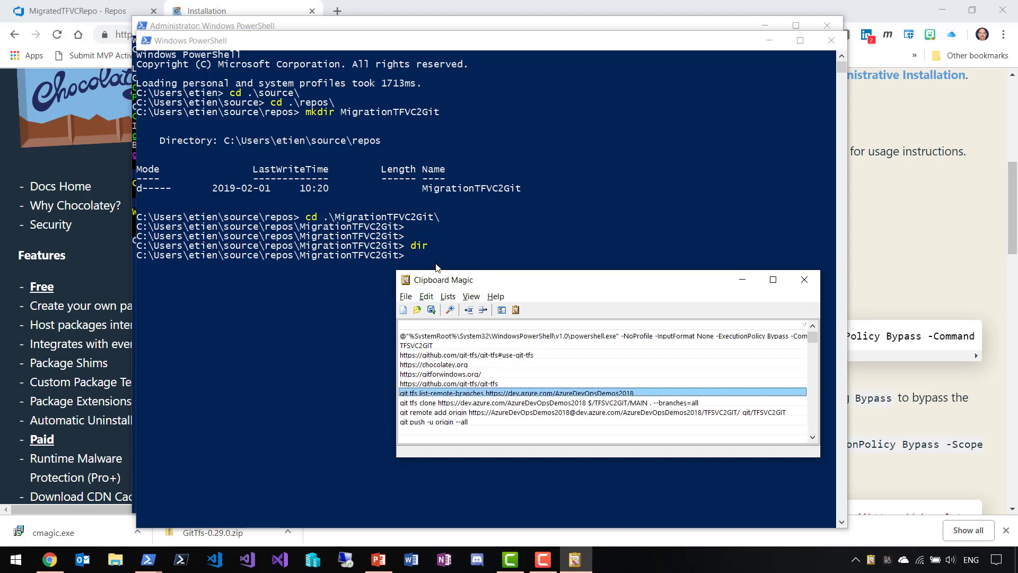
{"action": "left_click", "coordinate": [432, 310]}
{"action": "right_click", "coordinate": [432, 255]}
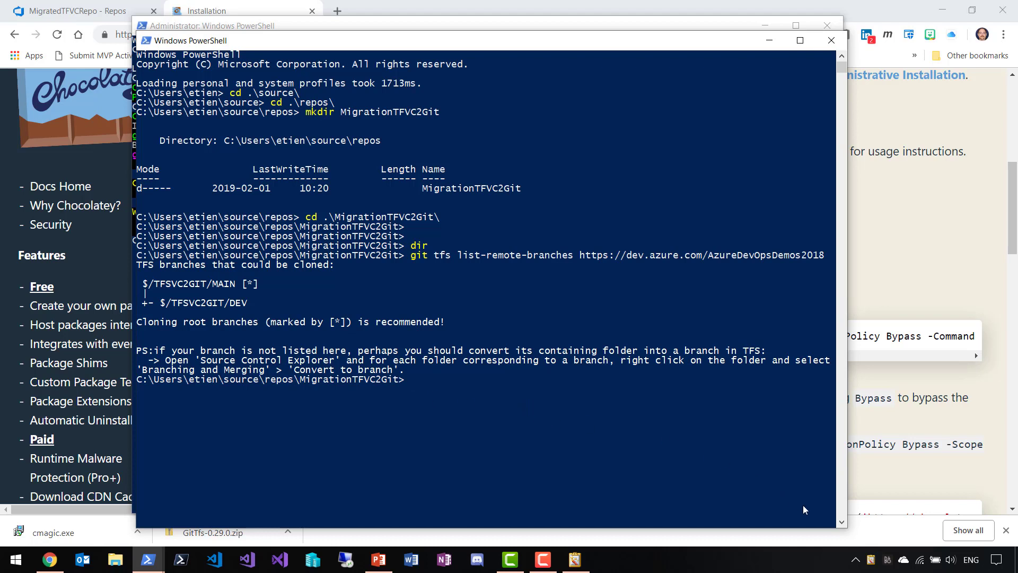
{"action": "left_click", "coordinate": [872, 561]}
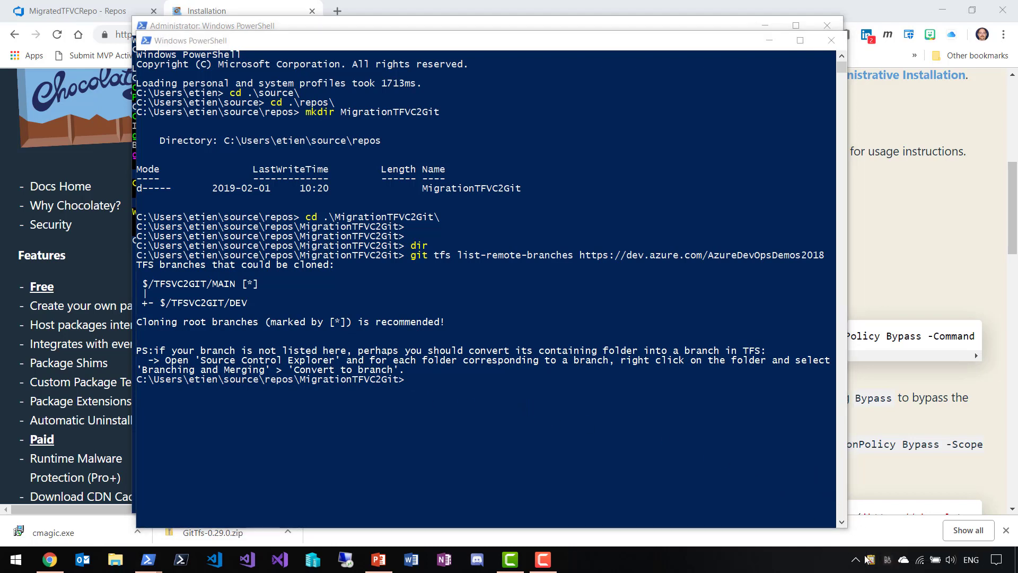
- Run 'git tfs clone …$/TFSVC2GIT/MAIN . --branches=all' from Clipboard Magic, then list the folder showing MyWebApplication
{"action": "left_click", "coordinate": [869, 561]}
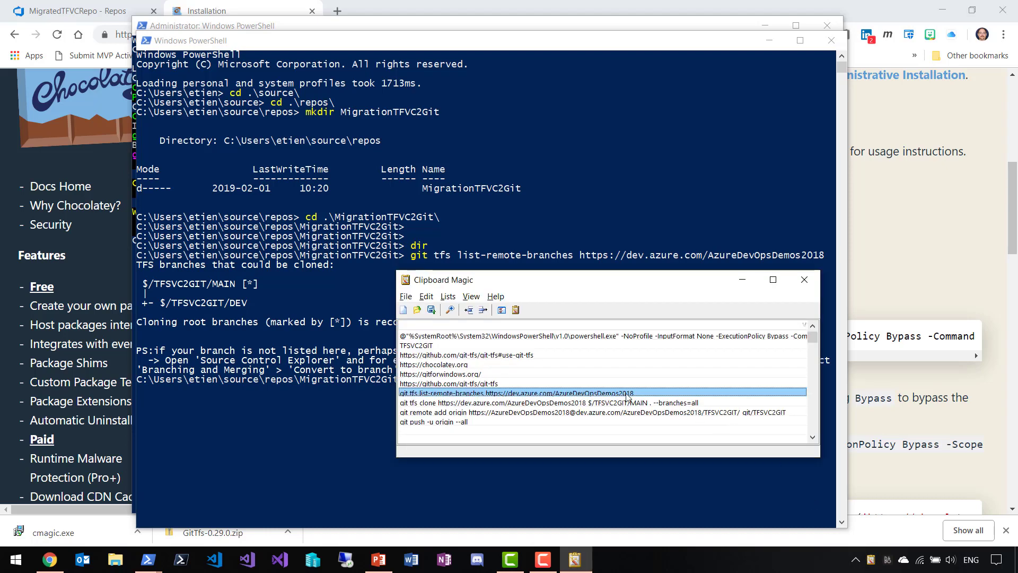
{"action": "left_click", "coordinate": [534, 404]}
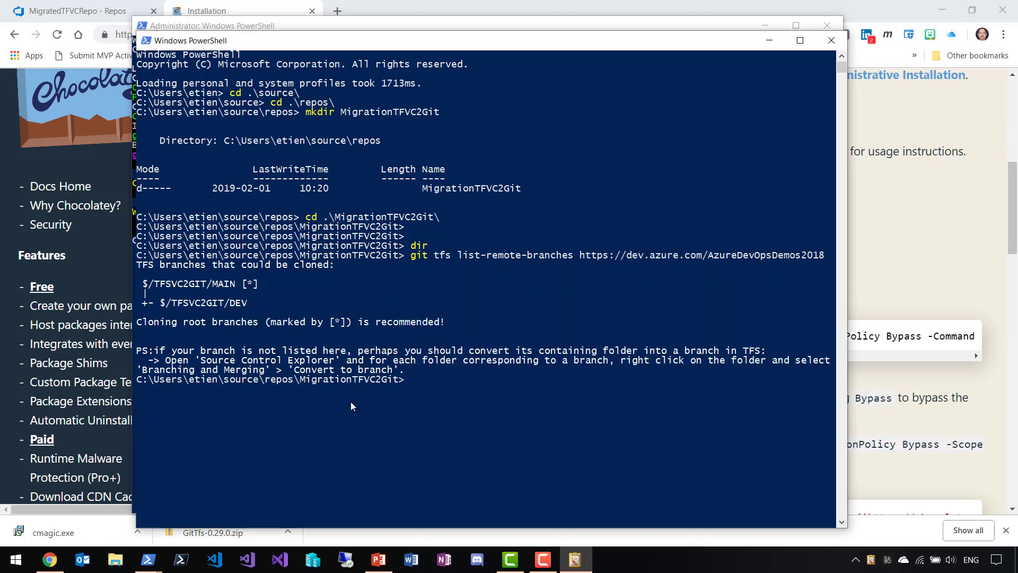
{"action": "right_click", "coordinate": [447, 390]}
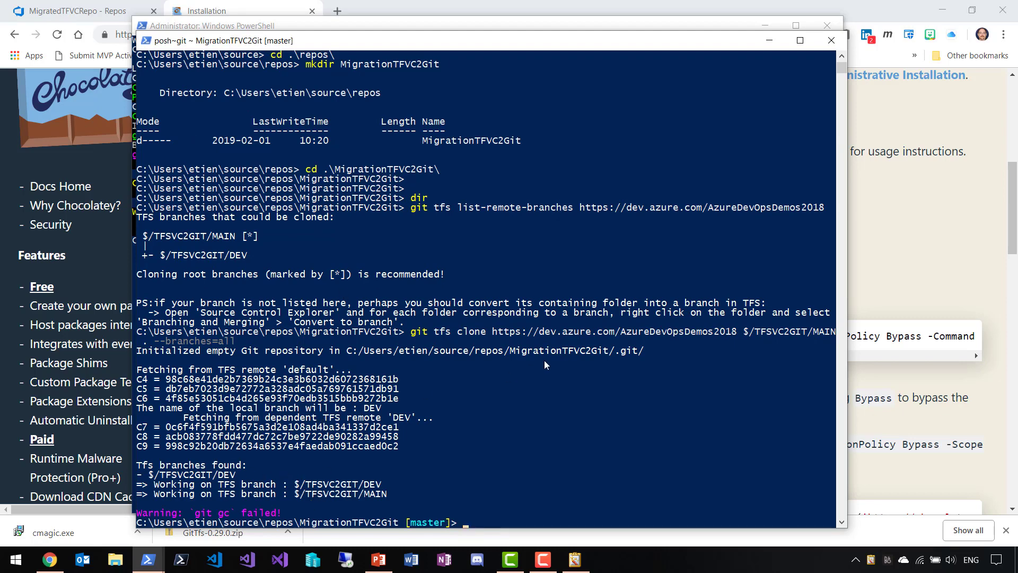
{"action": "scroll", "coordinate": [527, 390], "scroll_direction": "down", "scroll_amount": 3}
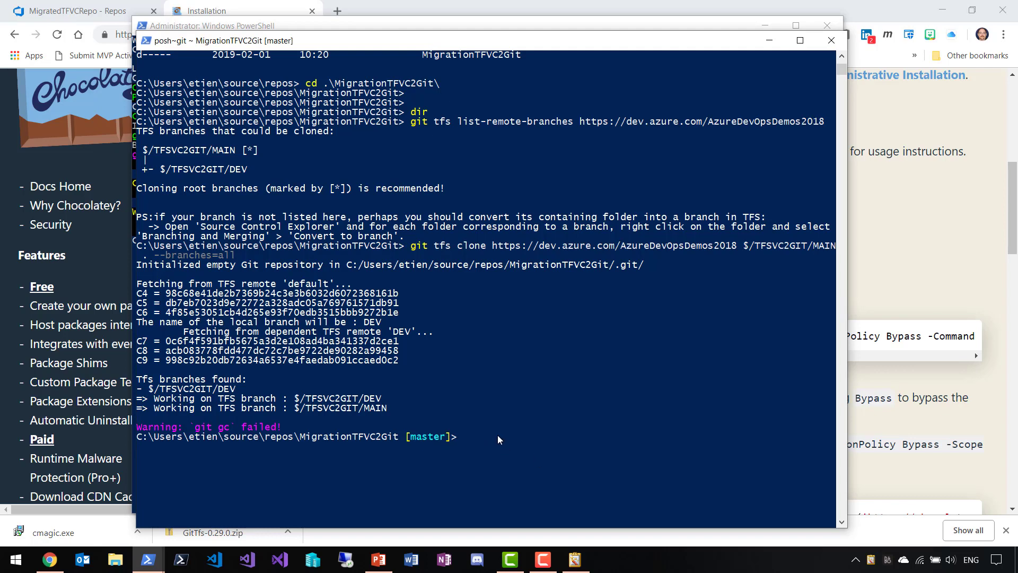
{"action": "type", "text": "dir"}
{"action": "key", "text": "Return"}
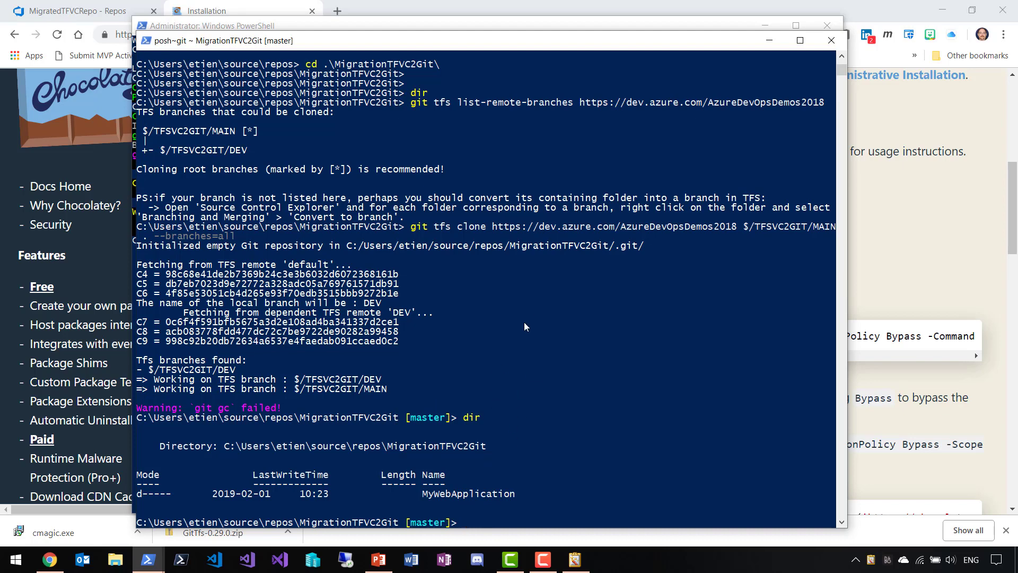
- Return to the MigratedTFVCRepo page in Azure DevOps and start a new repository
{"action": "left_click", "coordinate": [375, 11]}
{"action": "key", "text": "ctrl+Tab"}
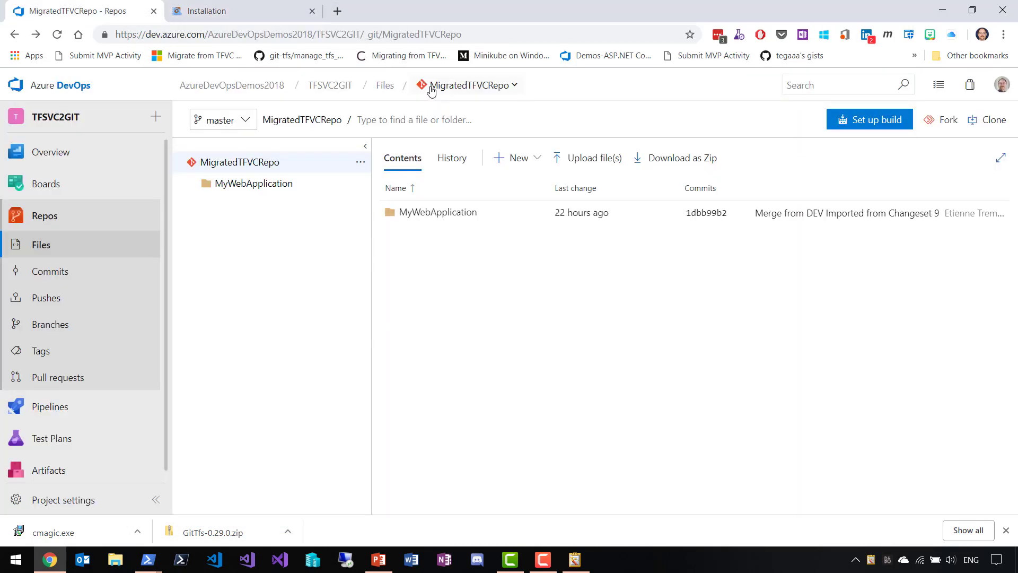
{"action": "left_click", "coordinate": [437, 88]}
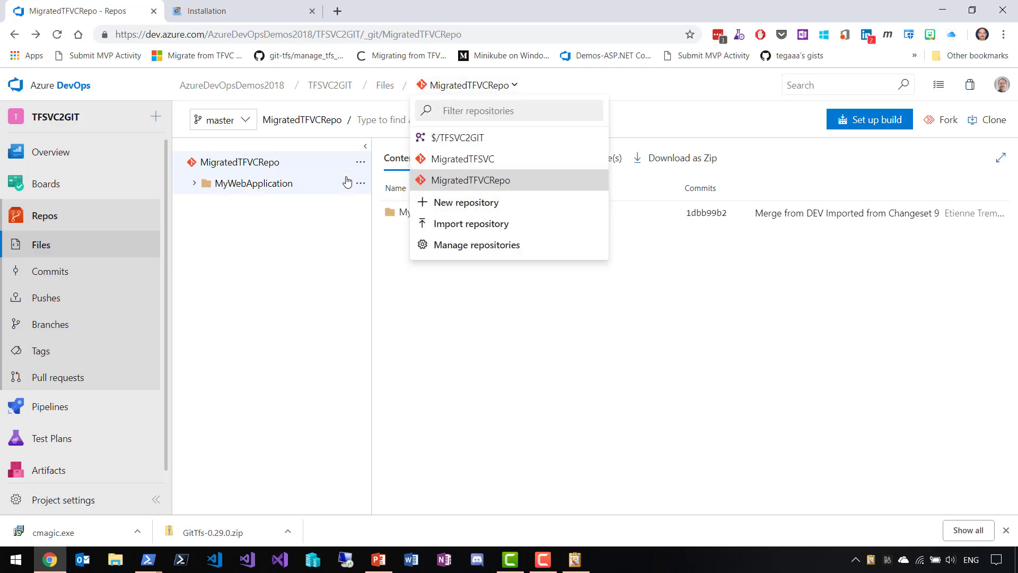
{"action": "left_click", "coordinate": [465, 202]}
- Create the empty repository MigratedTFVC-GitTFS and select its remote add and push commands
{"action": "left_click", "coordinate": [397, 257]}
{"action": "type", "text": "MigratedTFVC-GitTFS"}
{"action": "left_click", "coordinate": [569, 418]}
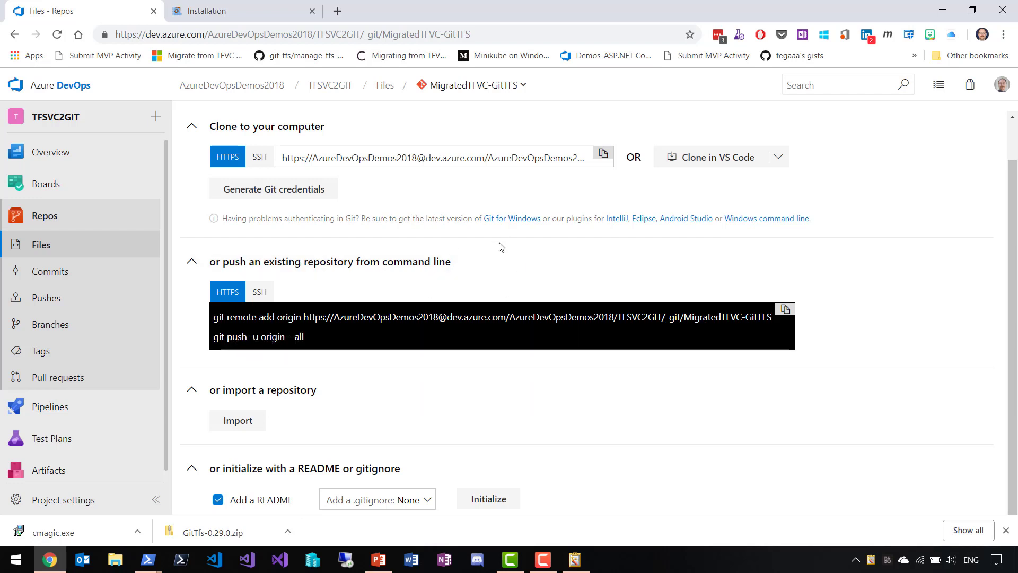
{"action": "mouse_move", "coordinate": [502, 327]}
{"action": "left_click_drag", "start_coordinate": [310, 340], "coordinate": [213, 317]}
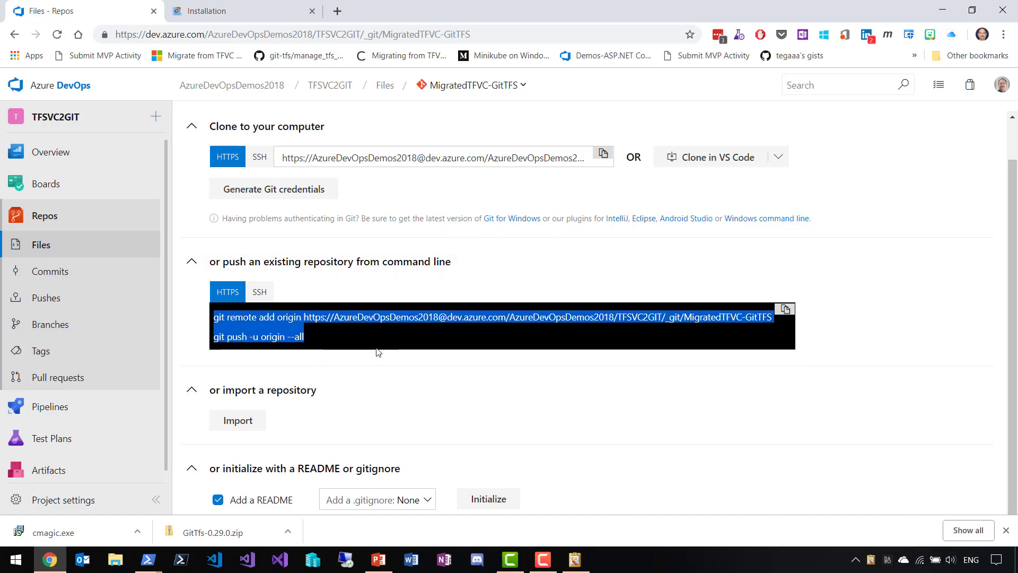
- Add MigratedTFVC-GitTFS as origin and push all branches (master and DEV) with 'git push -u origin --all'
{"action": "key", "text": "alt+Tab"}
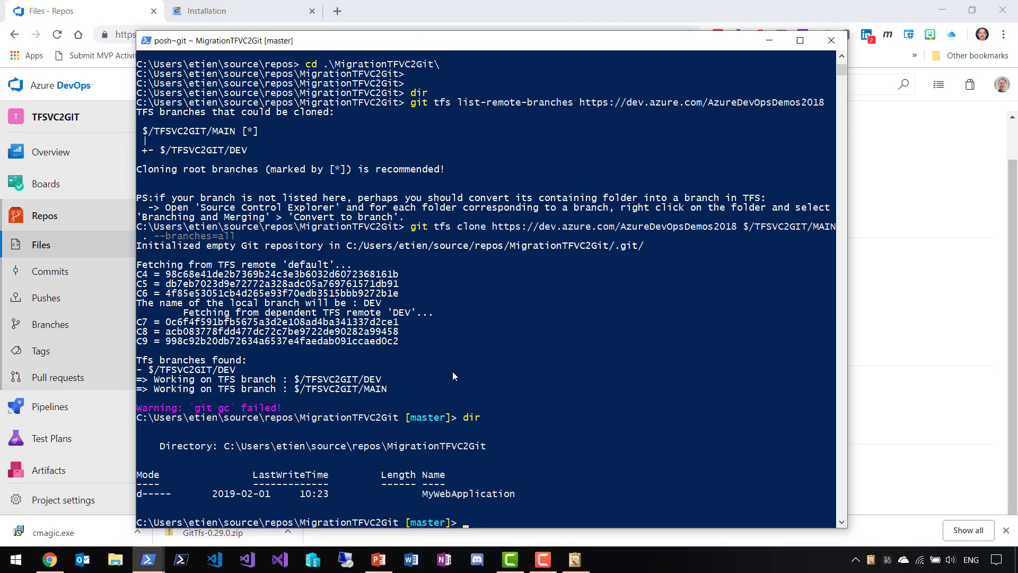
{"action": "key", "text": "ctrl+v"}
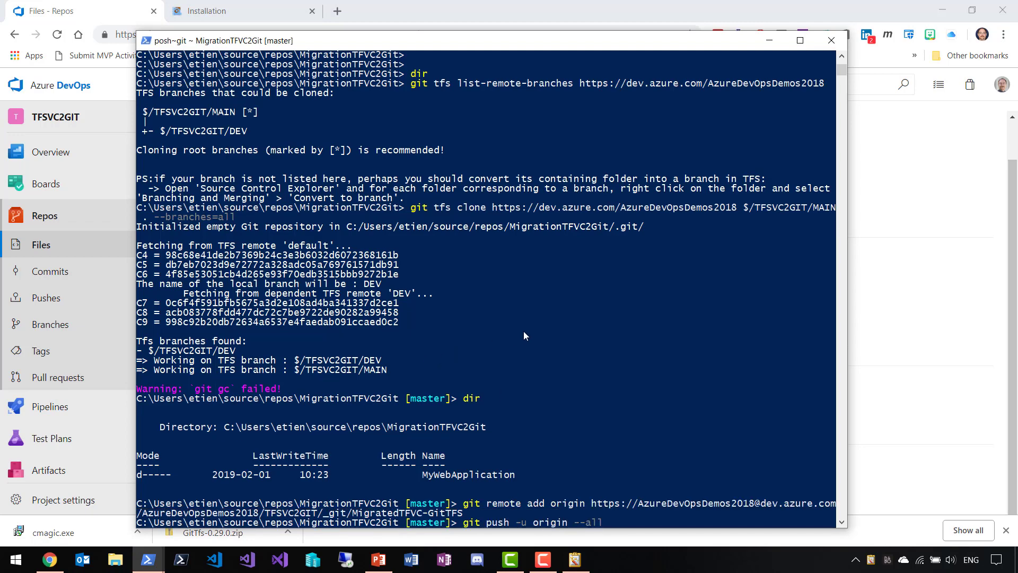
{"action": "key", "text": "Return"}
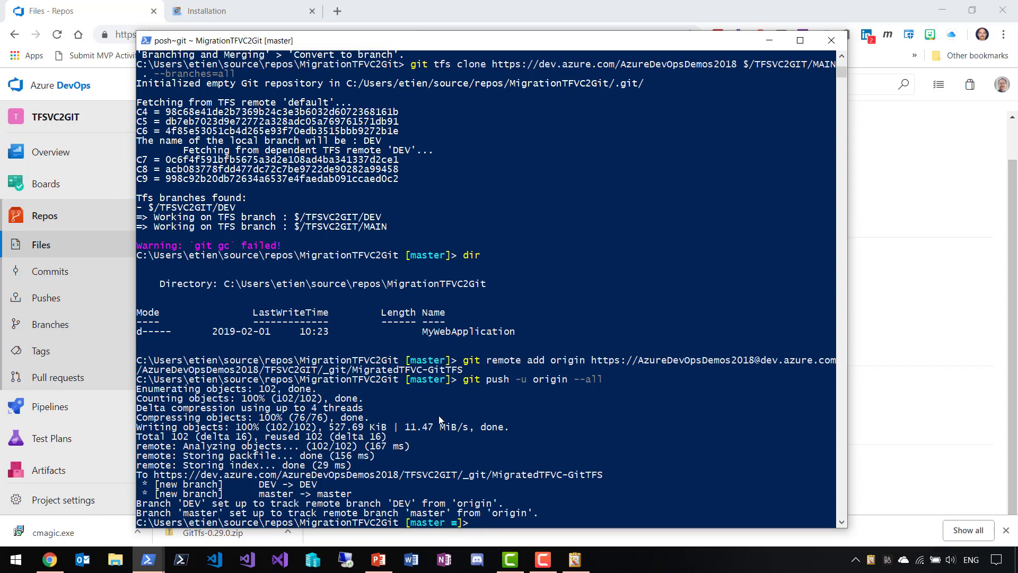
- Reload MigratedTFVC-GitTFS, confirm DEV in the branch list, and show master's commit history with the DEV merge
{"action": "left_click", "coordinate": [857, 51]}
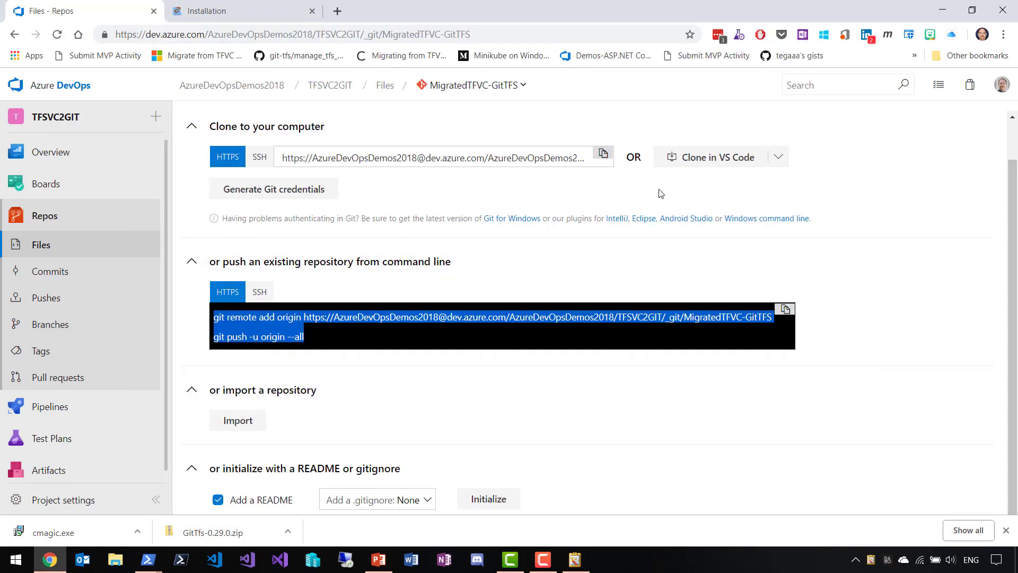
{"action": "left_click", "coordinate": [57, 34]}
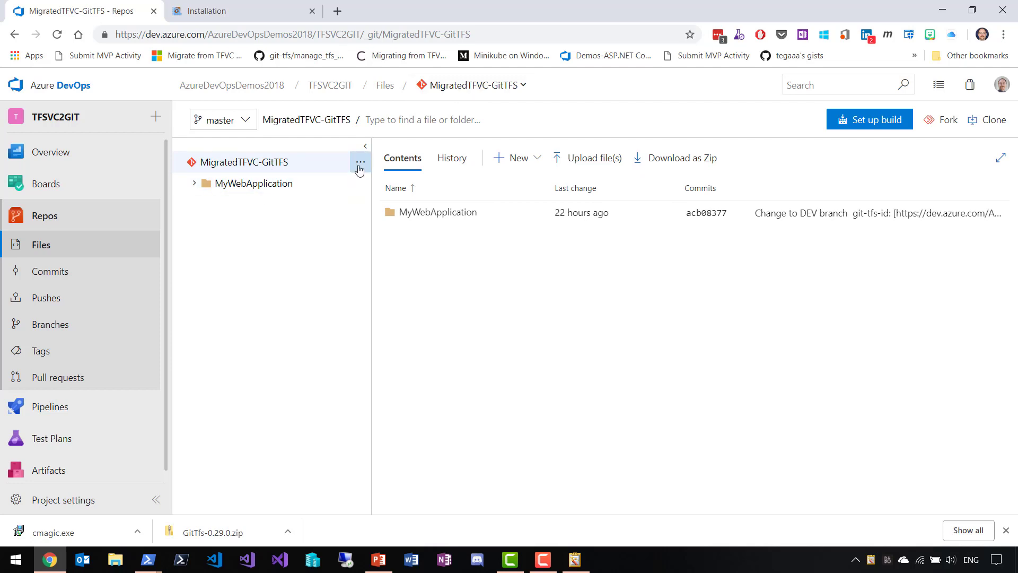
{"action": "left_click", "coordinate": [221, 119]}
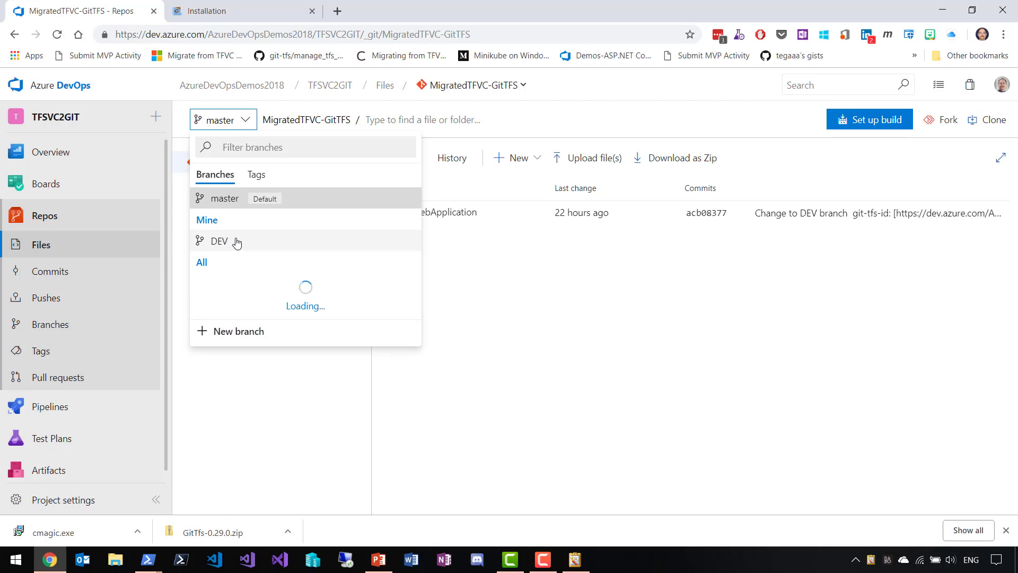
{"action": "left_click", "coordinate": [493, 247]}
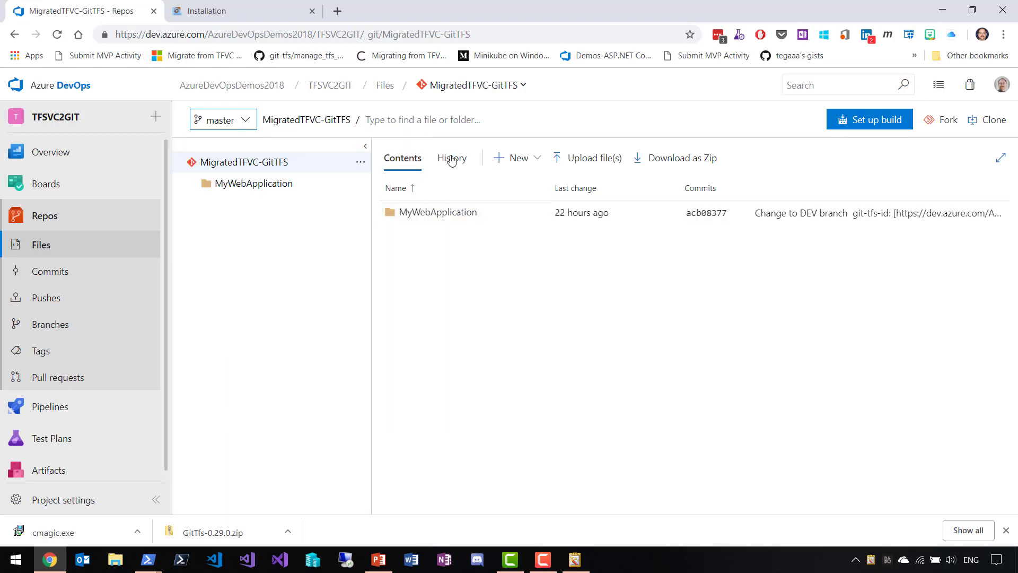
{"action": "left_click", "coordinate": [452, 158]}
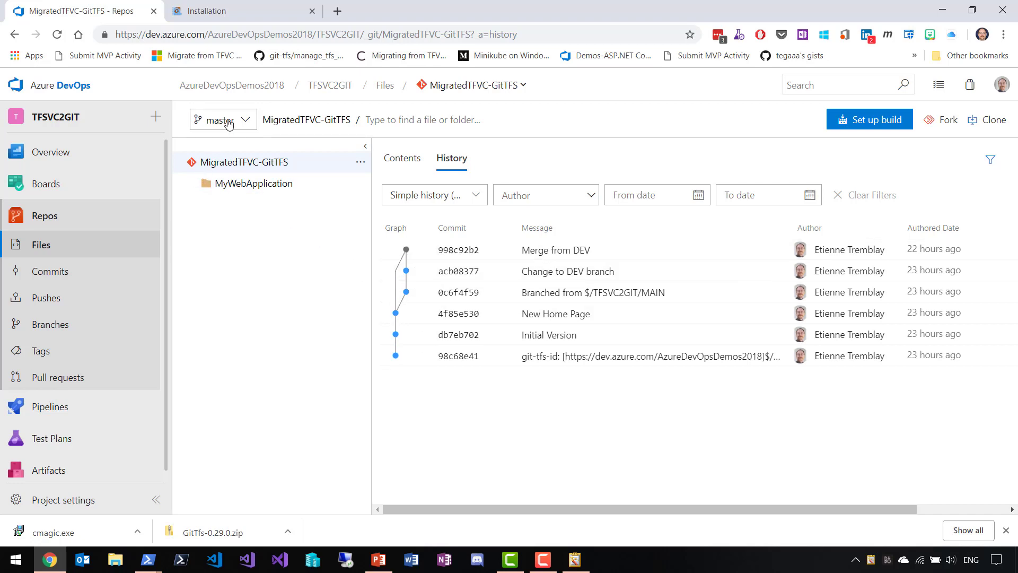
{"action": "left_click", "coordinate": [402, 157]}
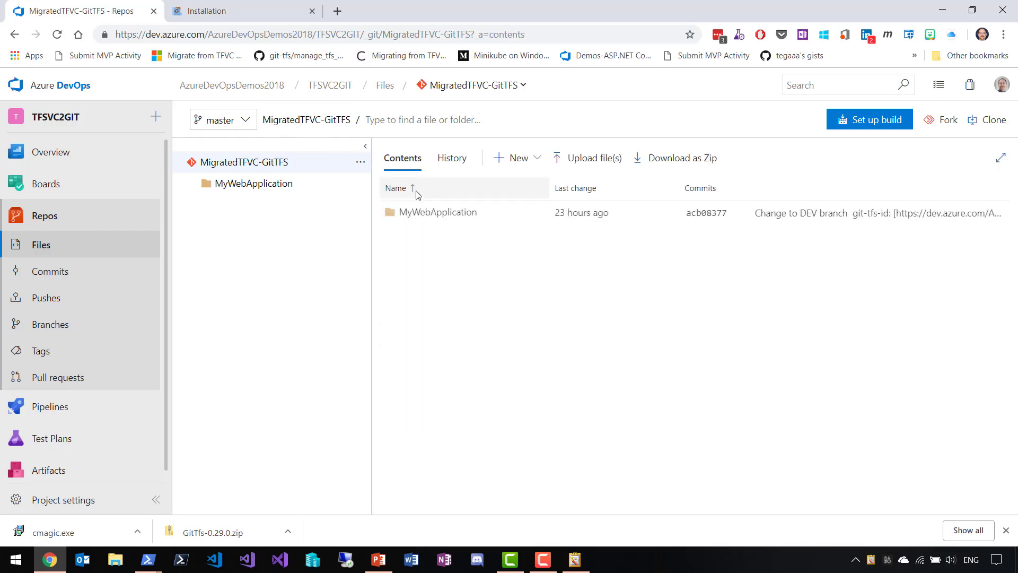
{"action": "left_click", "coordinate": [452, 157]}
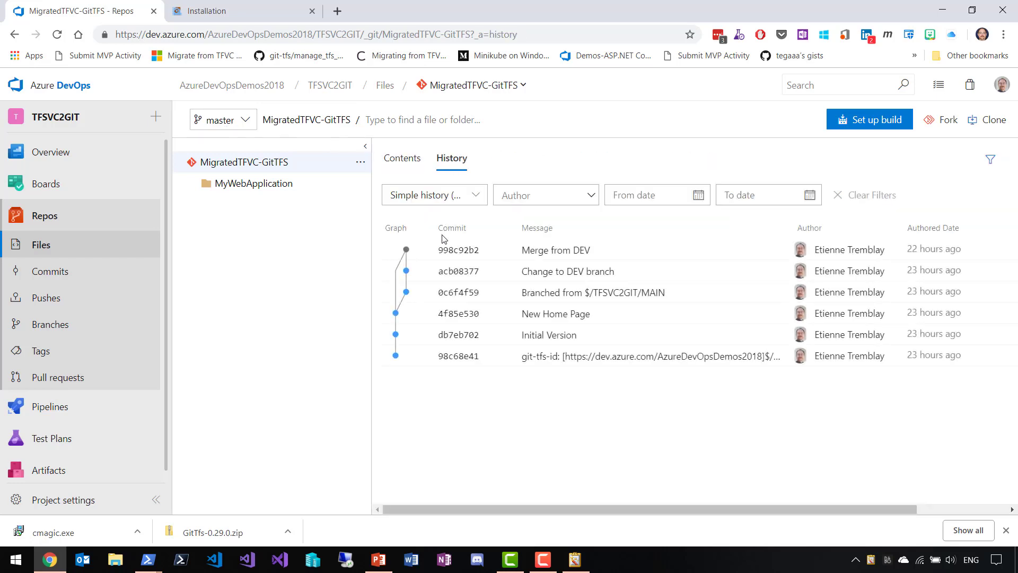
{"action": "left_click", "coordinate": [454, 250]}
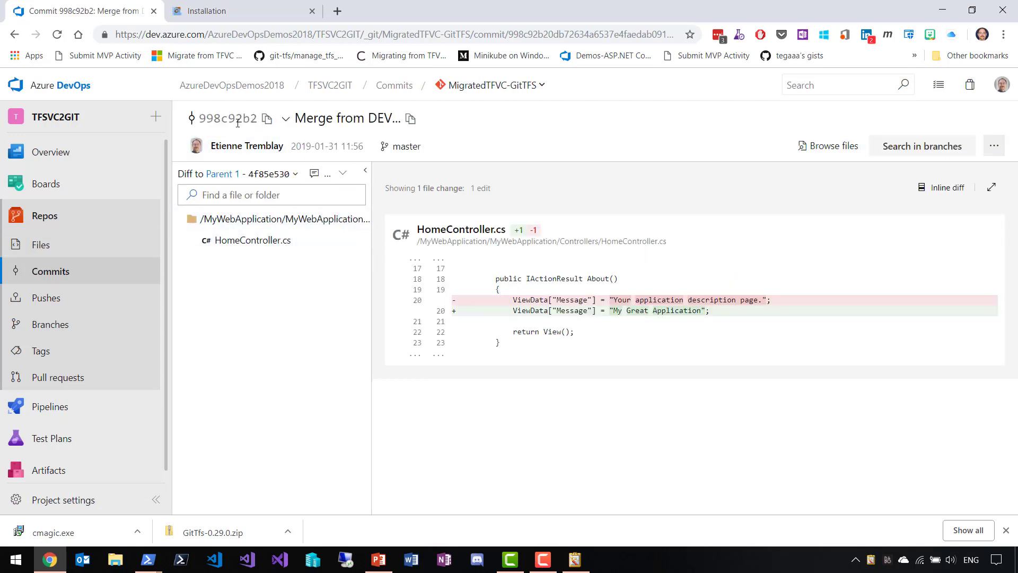
{"action": "left_click", "coordinate": [14, 34]}
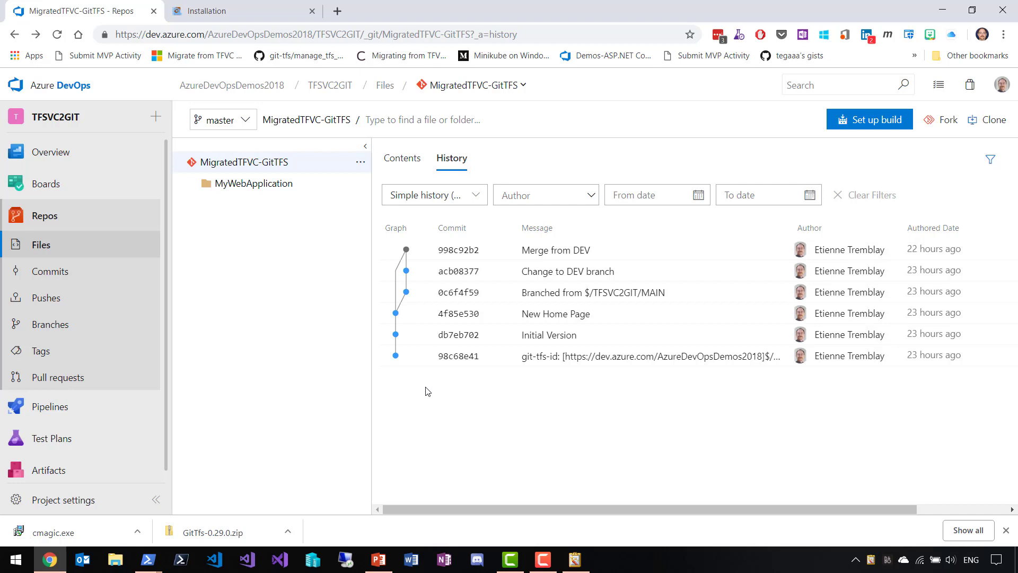
- Select the DEV branch to show its five-commit history ending with 'Change to DEV branch'
{"action": "left_click", "coordinate": [239, 120]}
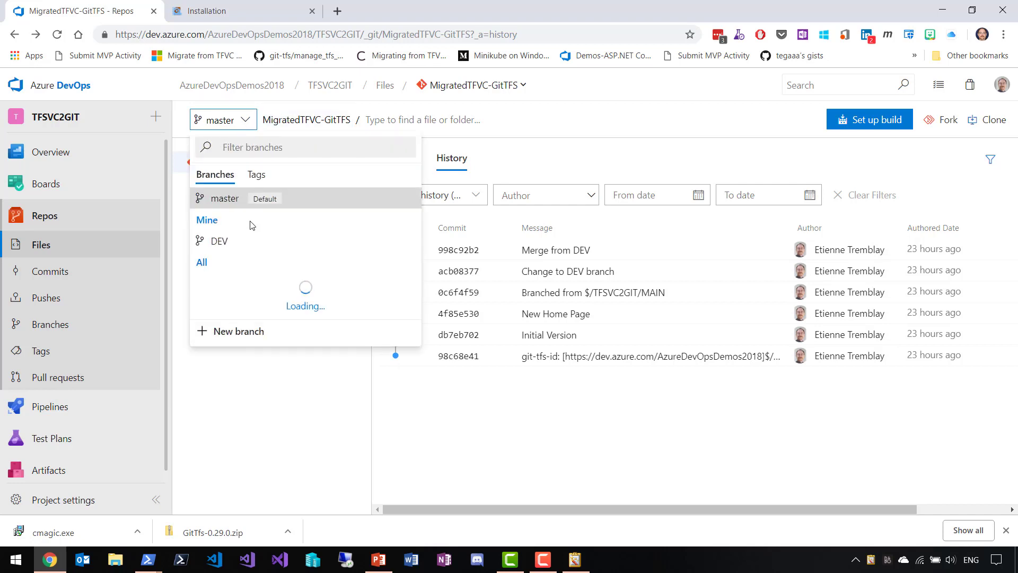
{"action": "left_click", "coordinate": [250, 241]}
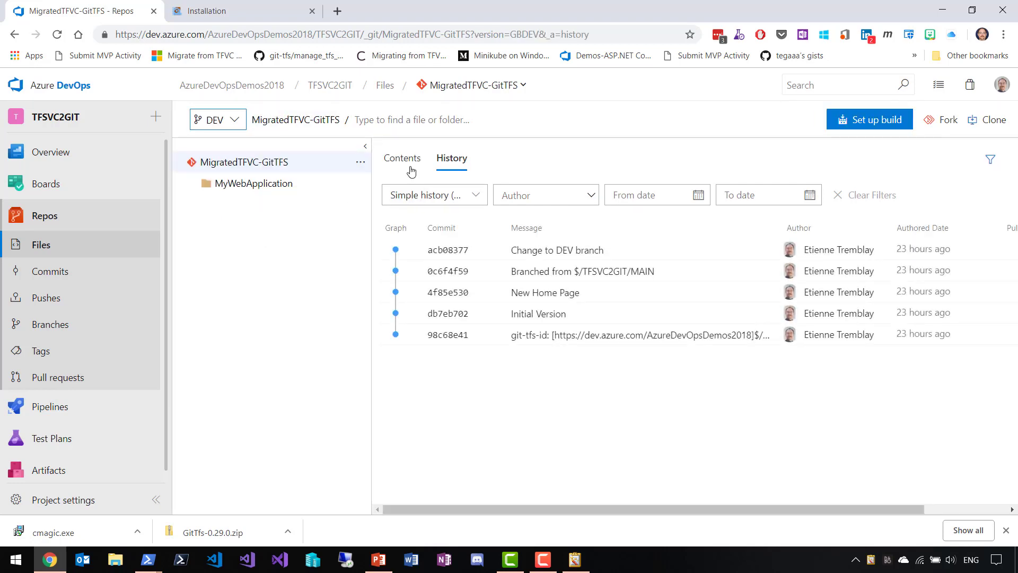